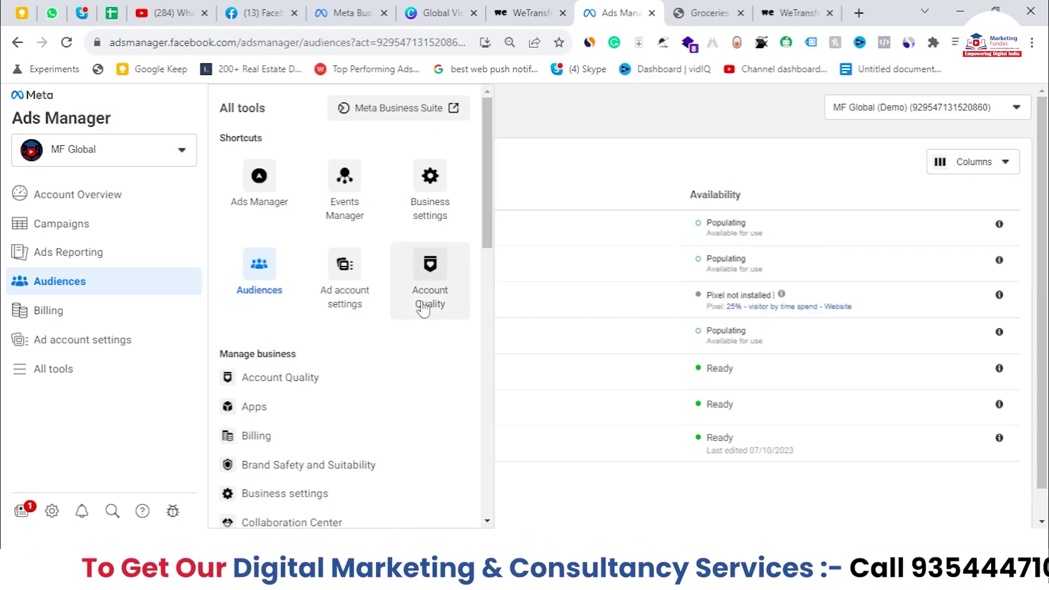
Open Events Manager and bring up the Web, App, Offline and CRM data source choices.
{"action": "left_click", "coordinate": [334, 184]}
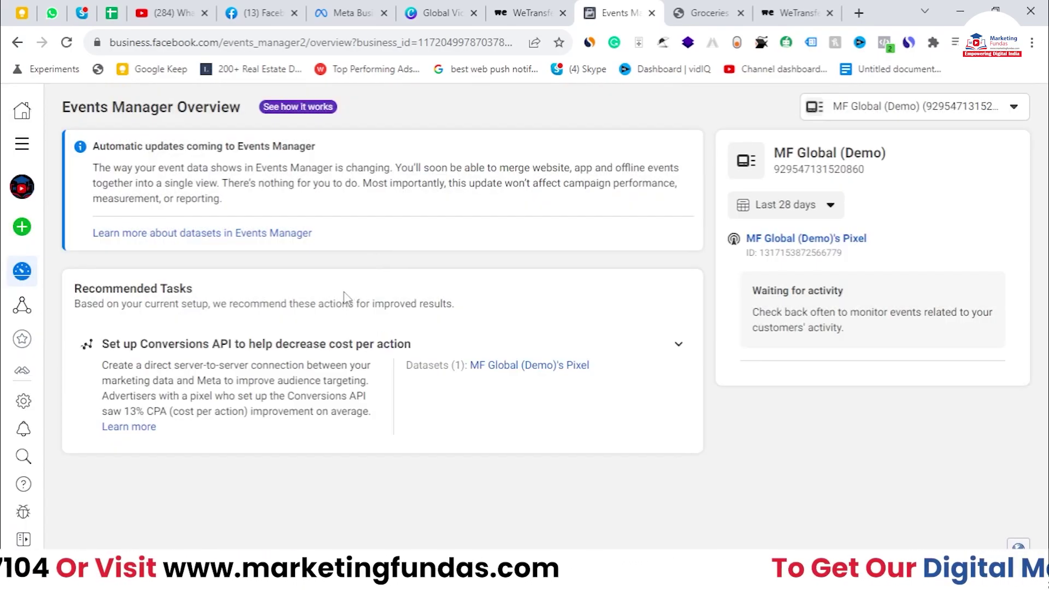
{"action": "mouse_move", "coordinate": [32, 278]}
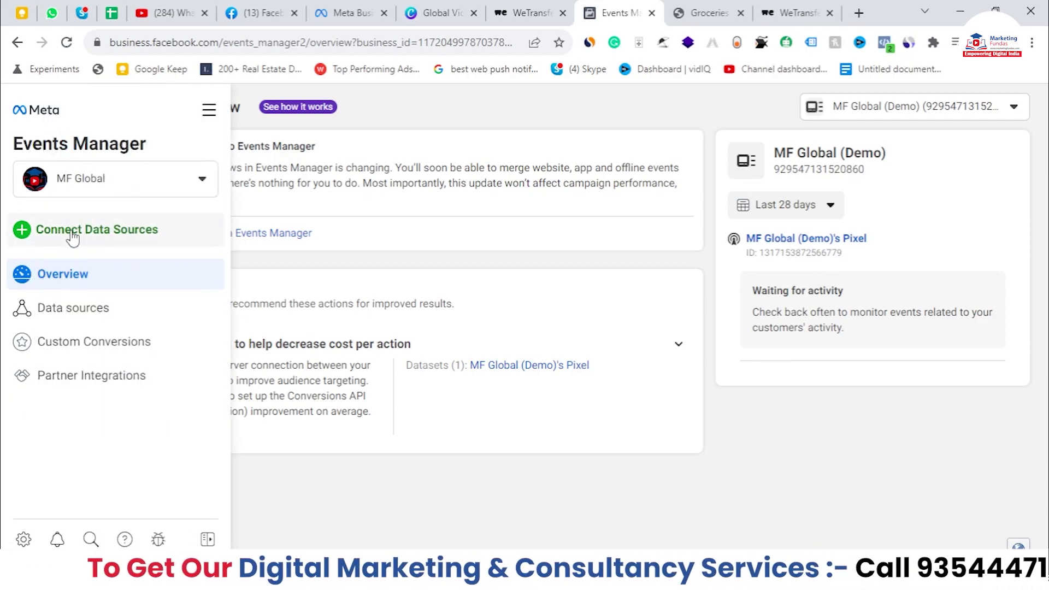
{"action": "left_click_drag", "start_coordinate": [14, 143], "coordinate": [168, 140]}
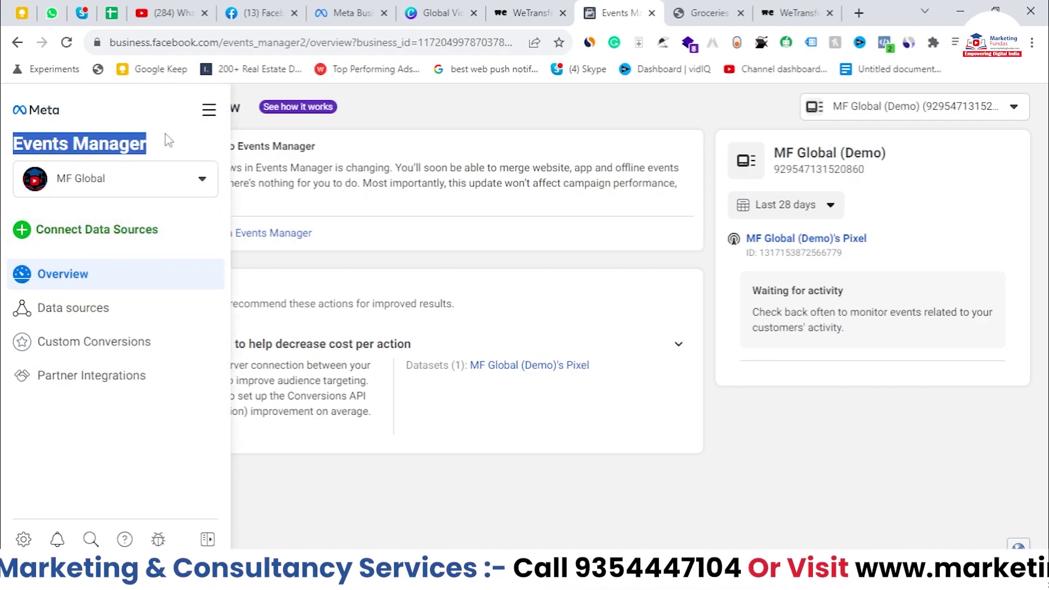
{"action": "left_click", "coordinate": [68, 234]}
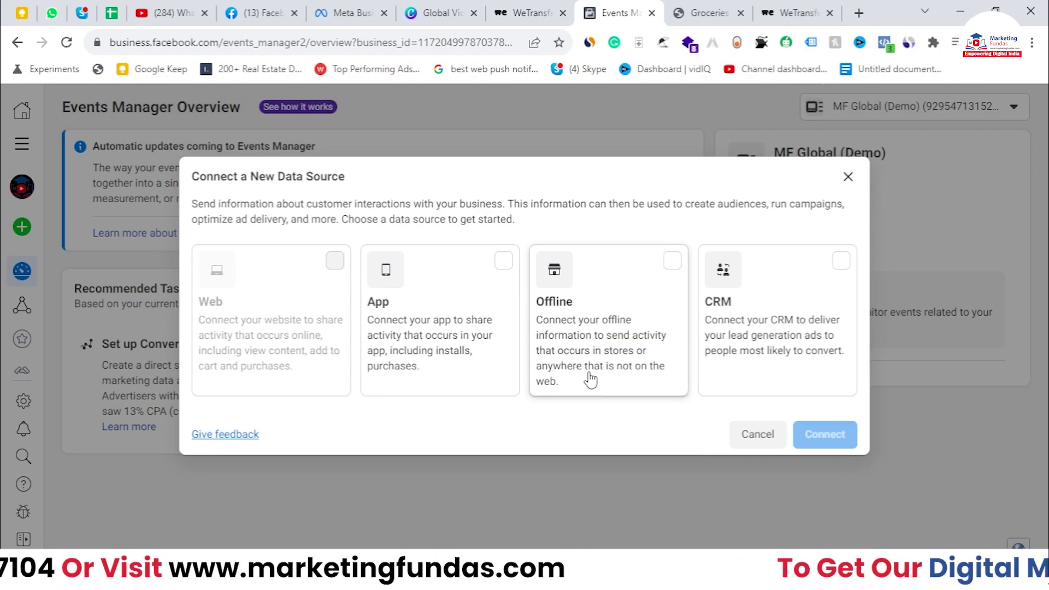
Connect an Offline data source and accept the Meta Business Tools Terms.
{"action": "left_click", "coordinate": [671, 263]}
{"action": "left_click", "coordinate": [821, 435]}
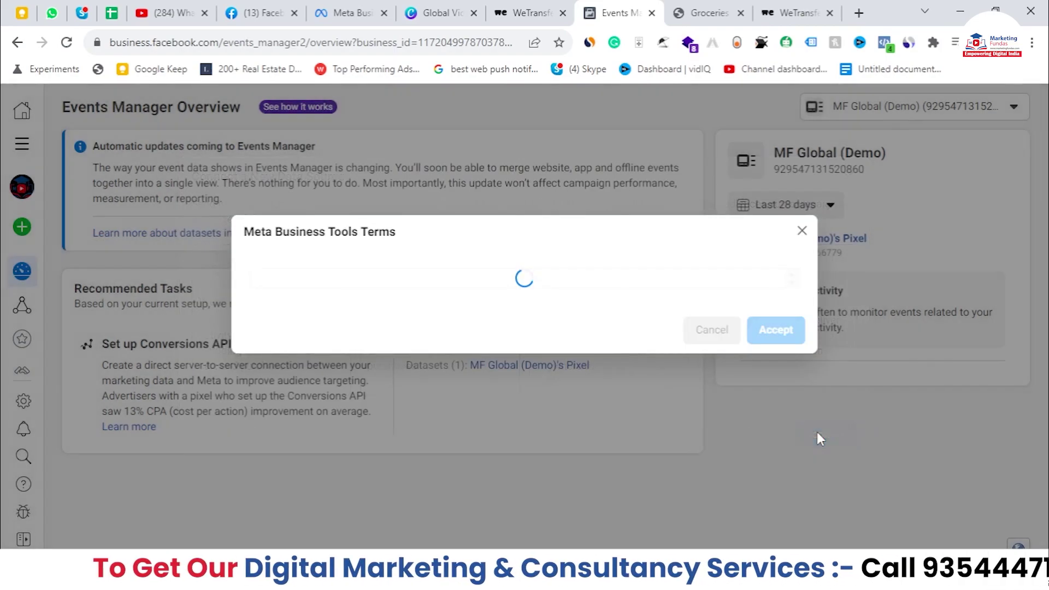
{"action": "scroll", "coordinate": [651, 343], "scroll_direction": "down", "scroll_amount": 15}
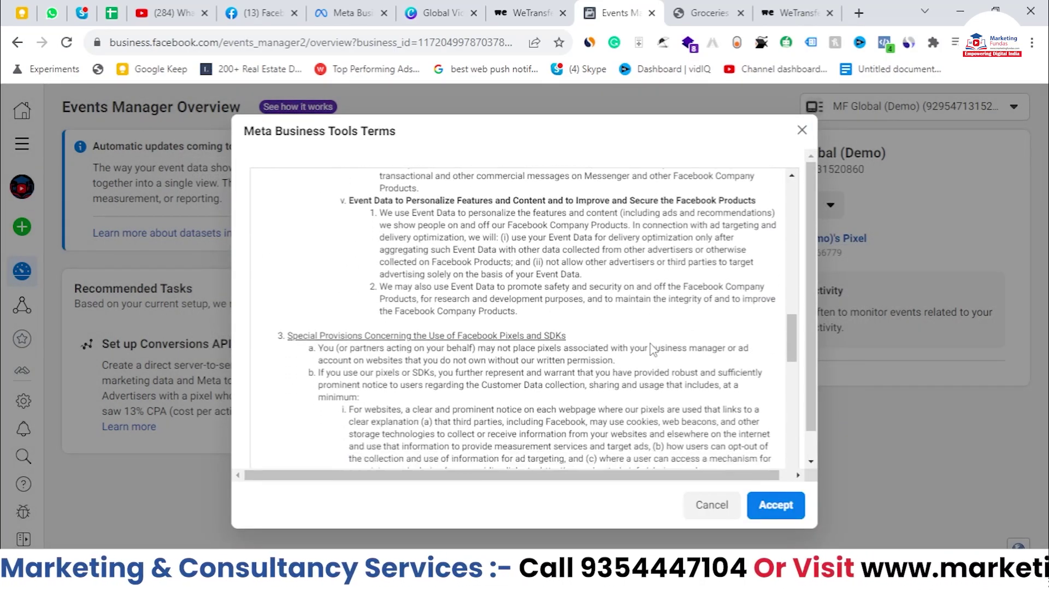
{"action": "left_click_drag", "start_coordinate": [795, 371], "coordinate": [802, 490]}
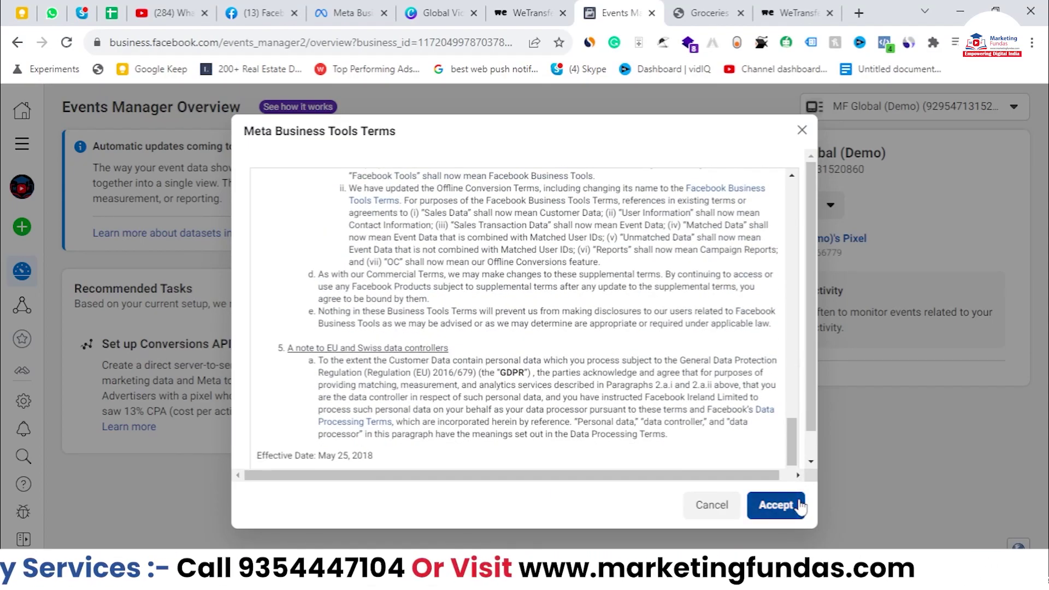
{"action": "left_click", "coordinate": [793, 501]}
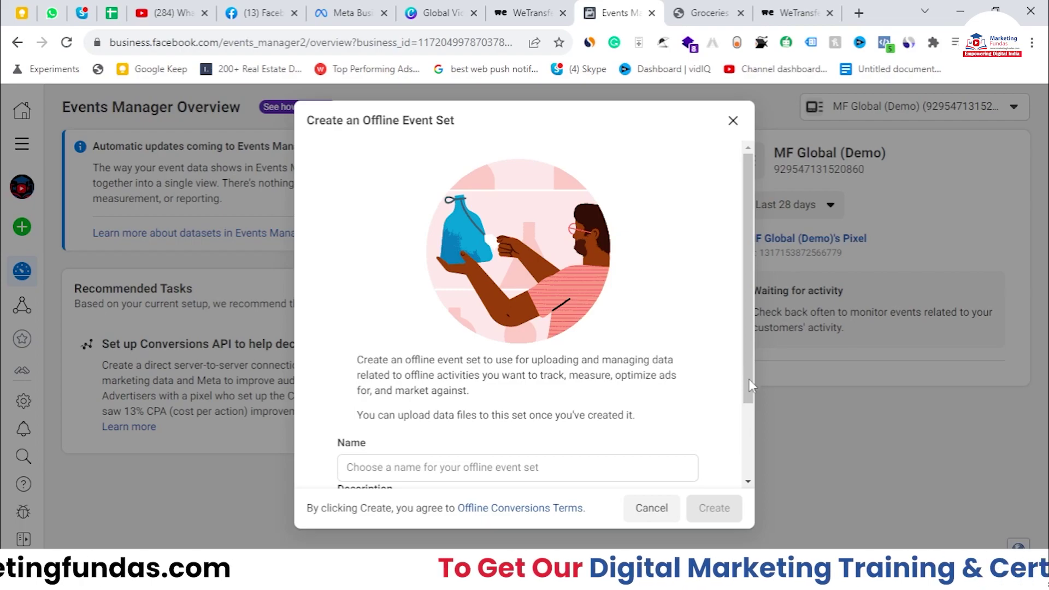
{"action": "scroll", "coordinate": [525, 484], "scroll_direction": "down", "scroll_amount": 2}
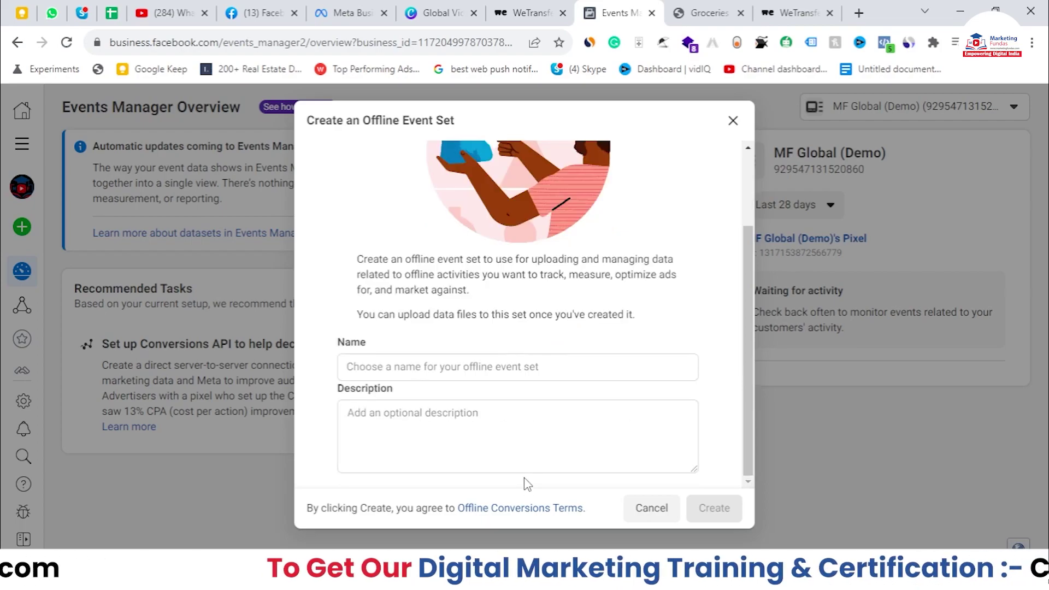
Create an offline event set named 'My Offline Data' with a short demo description.
{"action": "left_click", "coordinate": [461, 370]}
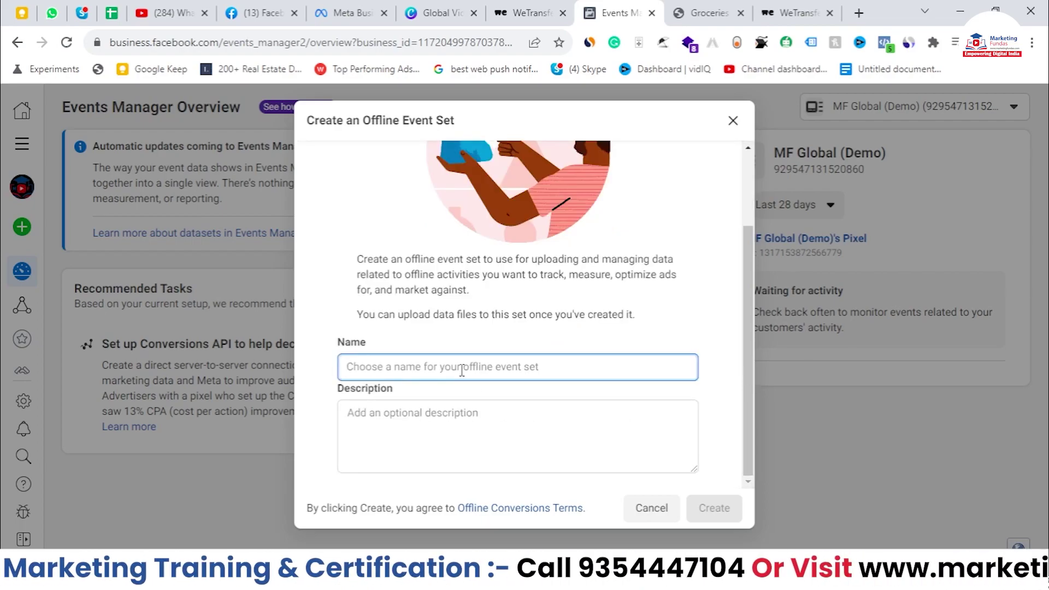
{"action": "type", "text": "My Offi"}
{"action": "type", "text": "ne"}
{"action": "key", "text": "BackSpace"}
{"action": "key", "text": "BackSpace"}
{"action": "key", "text": "BackSpace"}
{"action": "key", "text": "BackSpace"}
{"action": "type", "text": "line Data"}
{"action": "key", "text": "Tab"}
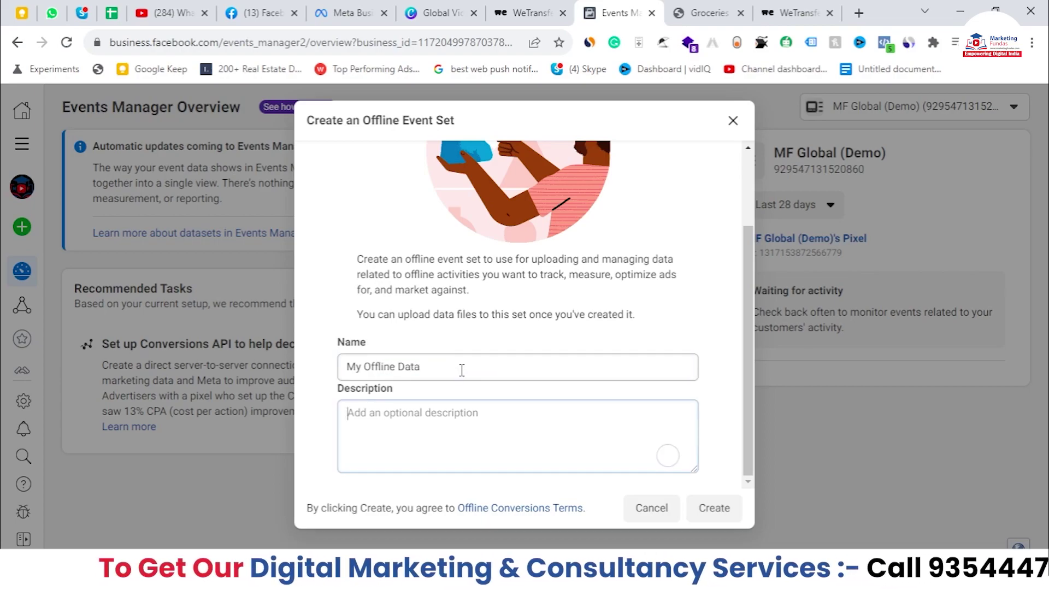
{"action": "type", "text": "My"}
{"action": "key", "text": "BackSpace"}
{"action": "key", "text": "BackSpace"}
{"action": "key", "text": "BackSpace"}
{"action": "type", "text": "Demo M"}
{"action": "type", "text": "aam"}
{"action": "key", "text": "BackSpace"}
{"action": "key", "text": "BackSpace"}
{"action": "key", "text": "BackSpace"}
{"action": "key", "text": "BackSpace"}
{"action": "type", "text": "Demo Demo"}
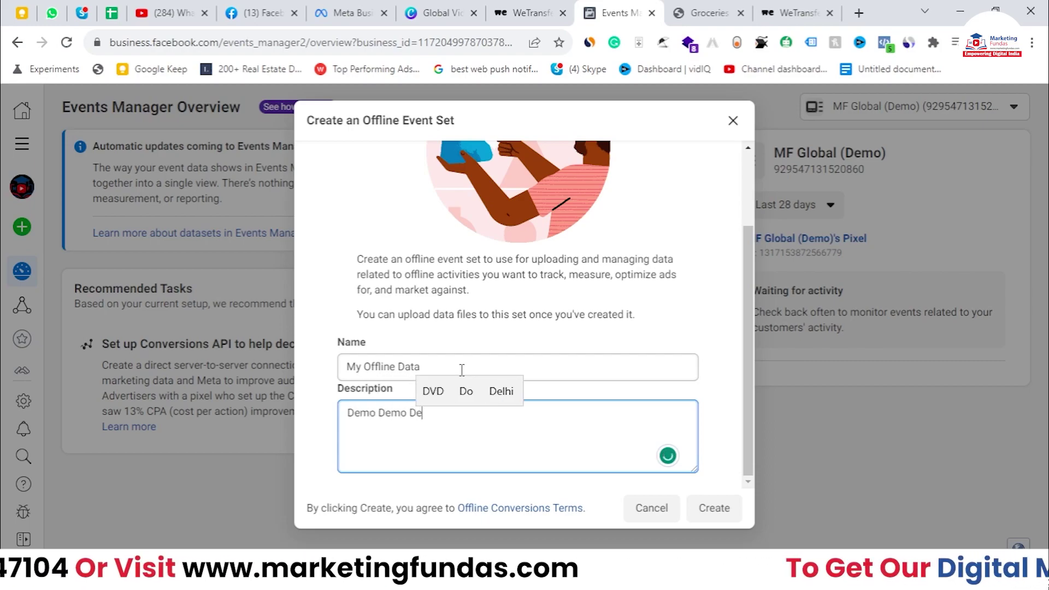
{"action": "left_click", "coordinate": [714, 508]}
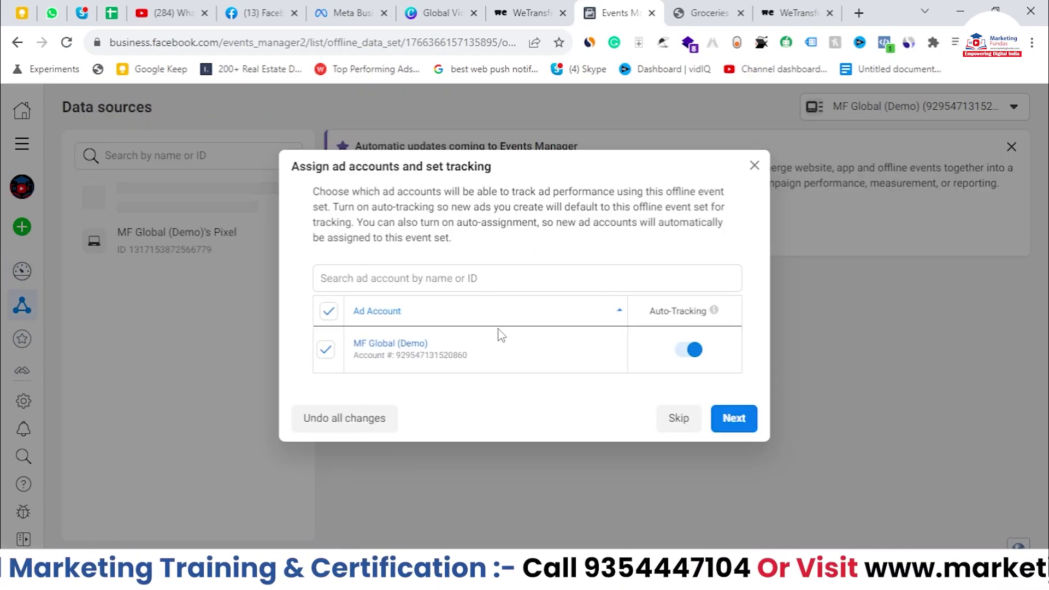
Keep the MF Global (Demo) ad account assigned, enable Manage Offline Event Set, and skip adding people.
{"action": "left_click", "coordinate": [740, 421]}
{"action": "left_click", "coordinate": [664, 379]}
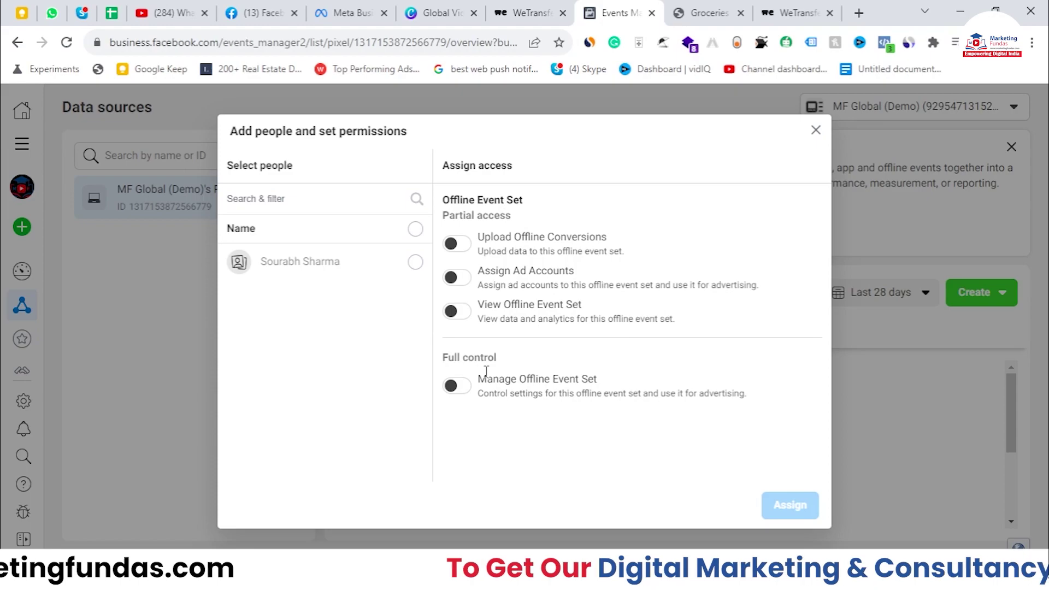
{"action": "left_click", "coordinate": [452, 382]}
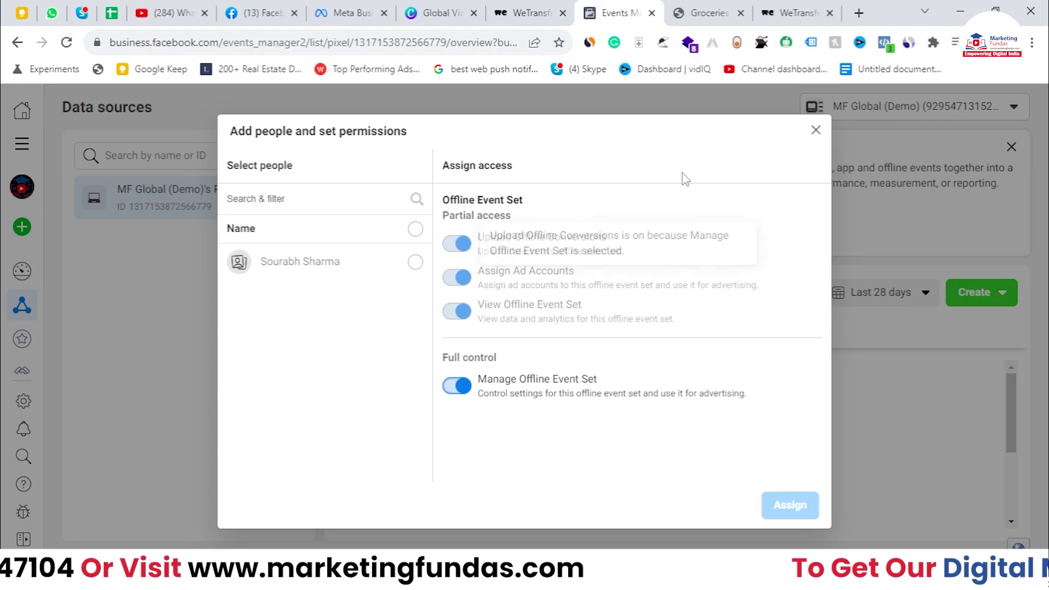
{"action": "left_click", "coordinate": [815, 130]}
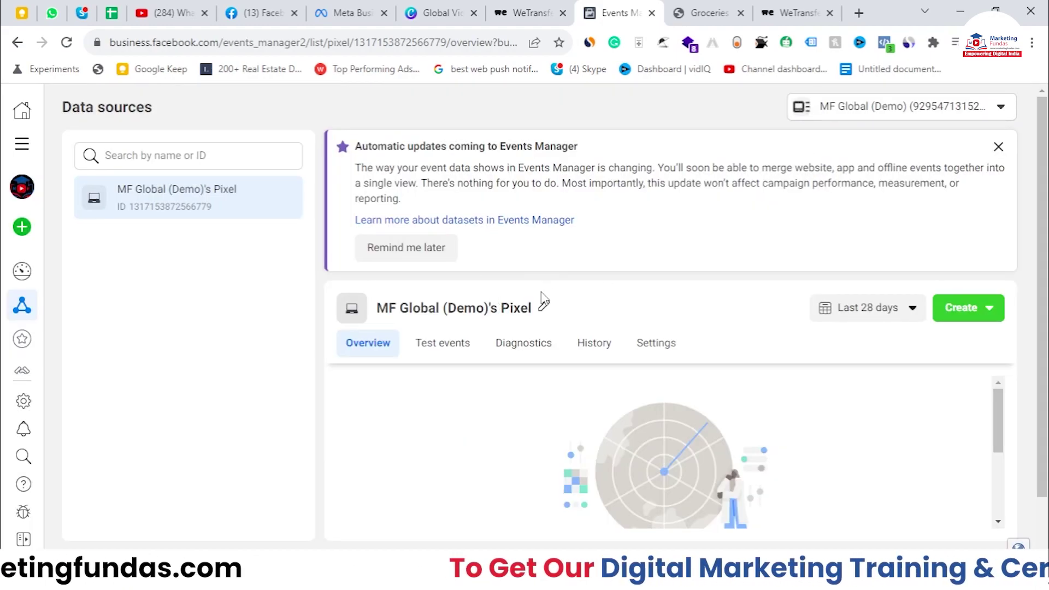
{"action": "mouse_move", "coordinate": [20, 314]}
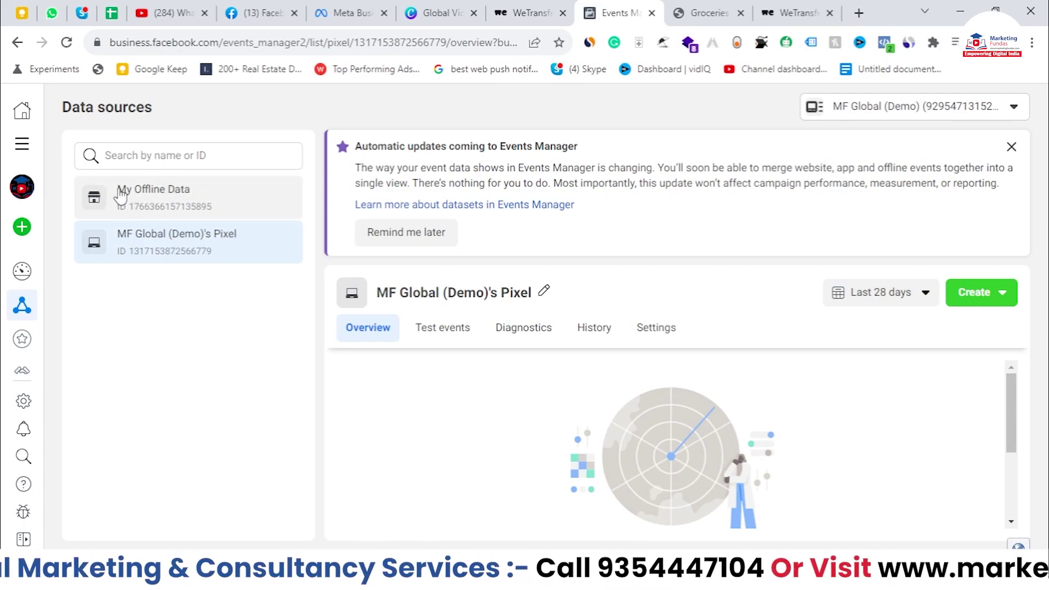
Open the My Offline Data event set overview and dismiss the automatic updates notice.
{"action": "left_click", "coordinate": [211, 207]}
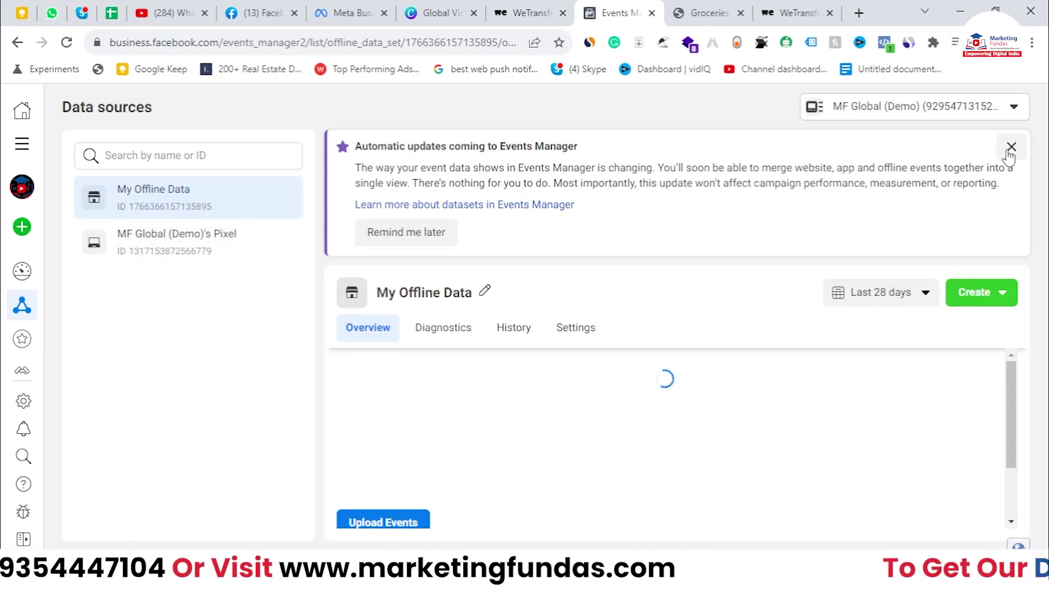
{"action": "left_click", "coordinate": [1011, 147]}
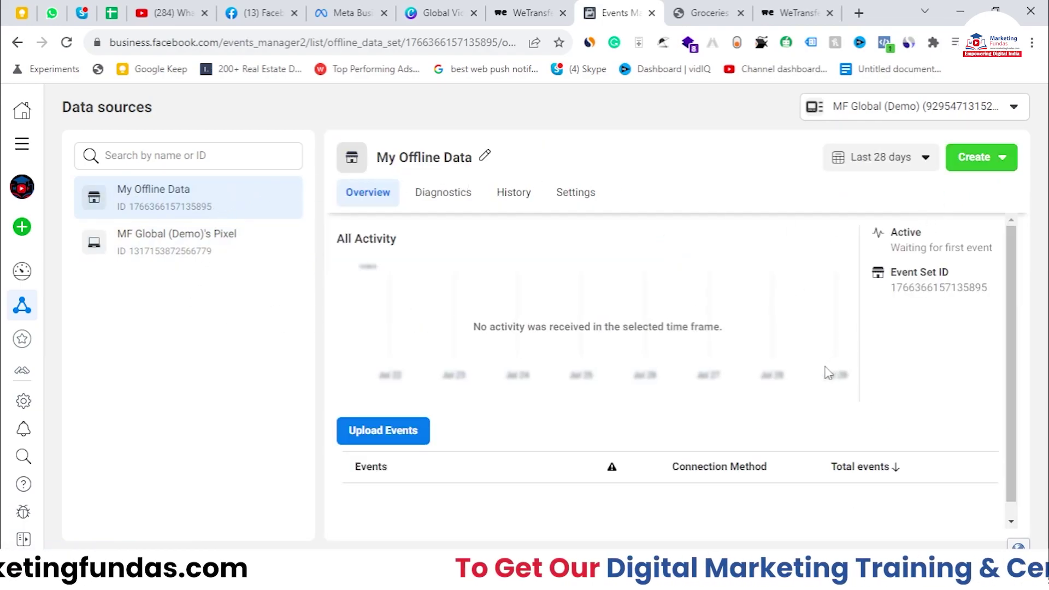
{"action": "scroll", "coordinate": [798, 383], "scroll_direction": "down", "scroll_amount": 1}
{"action": "scroll", "coordinate": [766, 388], "scroll_direction": "up", "scroll_amount": 1}
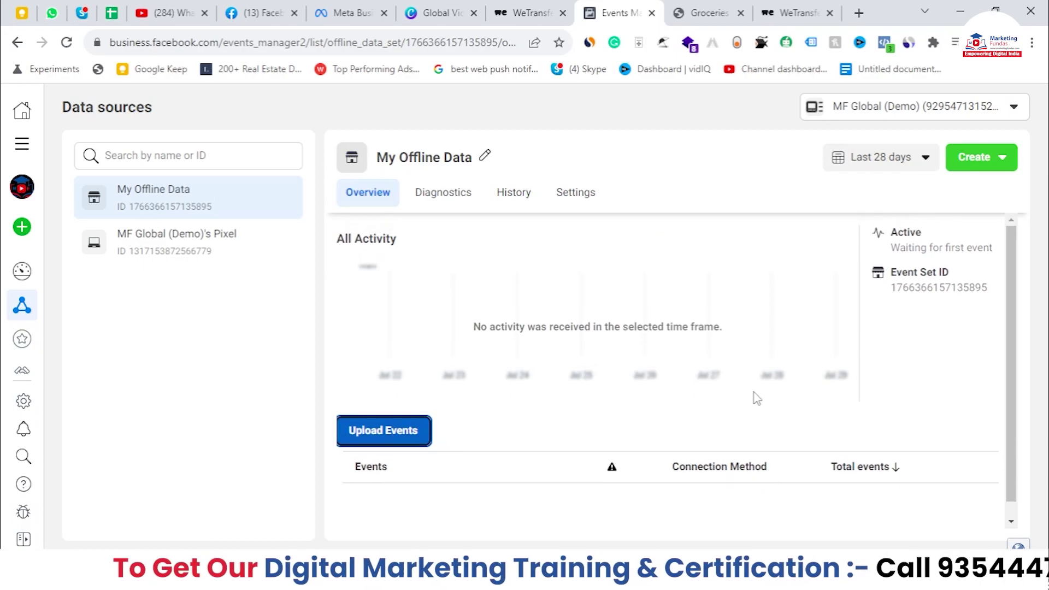
{"action": "scroll", "coordinate": [770, 348], "scroll_direction": "down", "scroll_amount": 1}
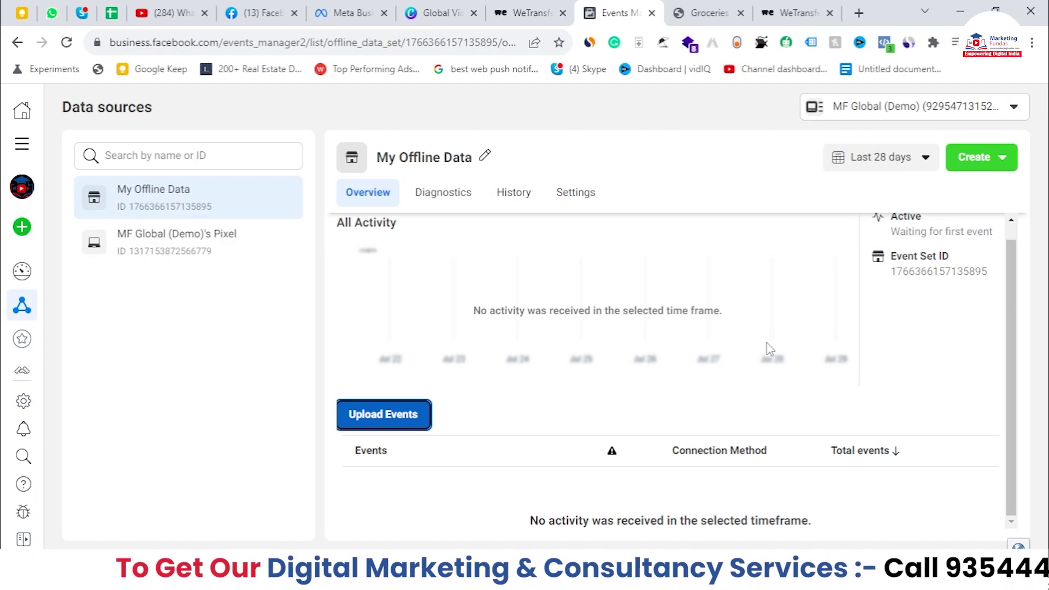
{"action": "left_click_drag", "start_coordinate": [1006, 316], "coordinate": [1004, 348]}
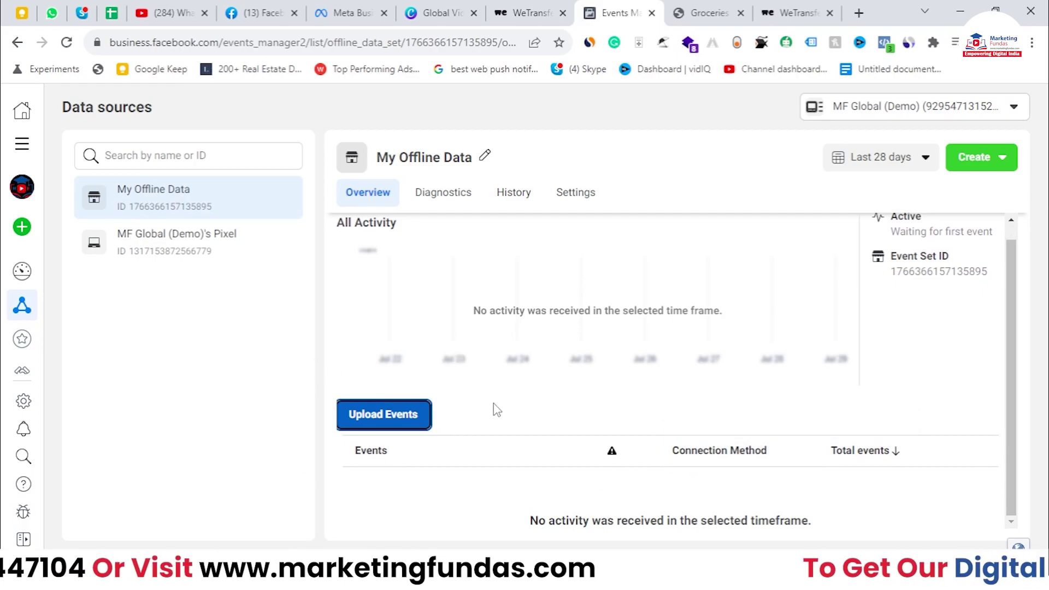
Start an offline events upload for My Offline Data and review the upload dialog.
{"action": "left_click", "coordinate": [386, 426]}
{"action": "scroll", "coordinate": [403, 335], "scroll_direction": "down", "scroll_amount": 2}
{"action": "scroll", "coordinate": [164, 322], "scroll_direction": "up", "scroll_amount": 2}
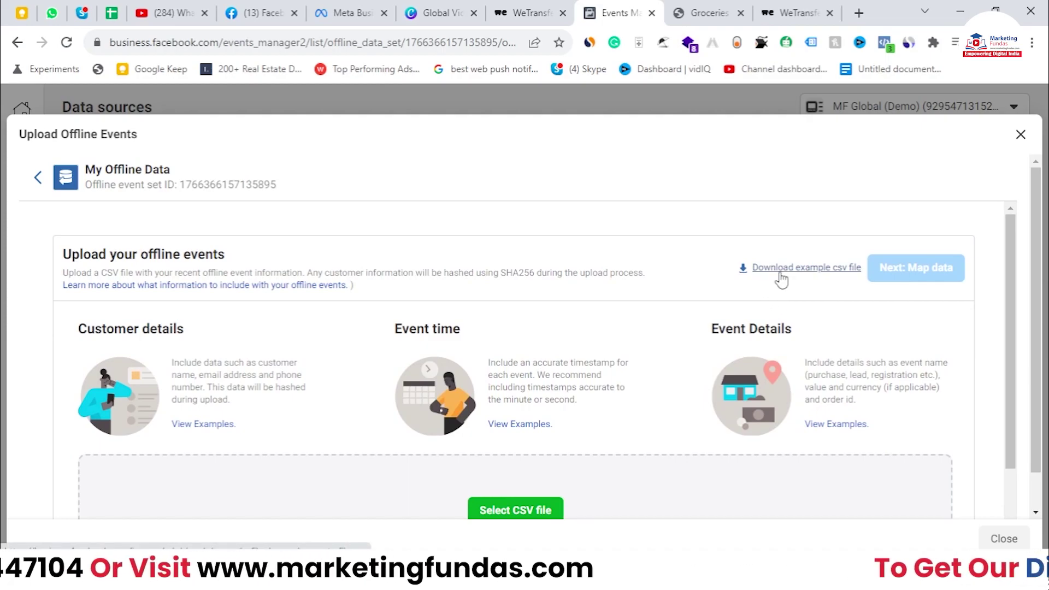
{"action": "scroll", "coordinate": [781, 280], "scroll_direction": "down", "scroll_amount": 2}
{"action": "scroll", "coordinate": [781, 276], "scroll_direction": "up", "scroll_amount": 3}
{"action": "scroll", "coordinate": [782, 273], "scroll_direction": "up", "scroll_amount": 1}
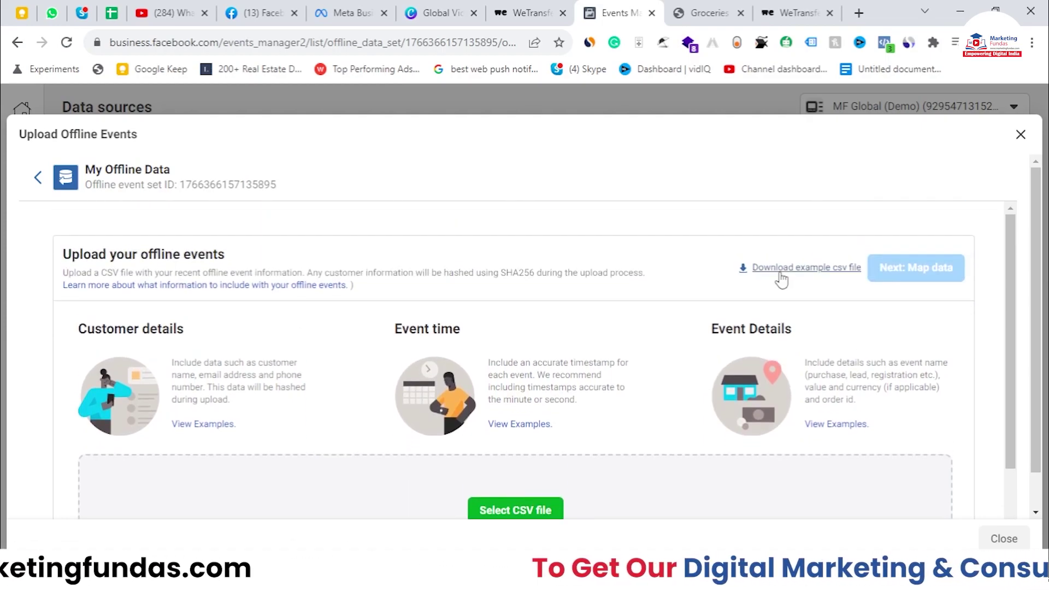
{"action": "scroll", "coordinate": [615, 374], "scroll_direction": "down", "scroll_amount": 2}
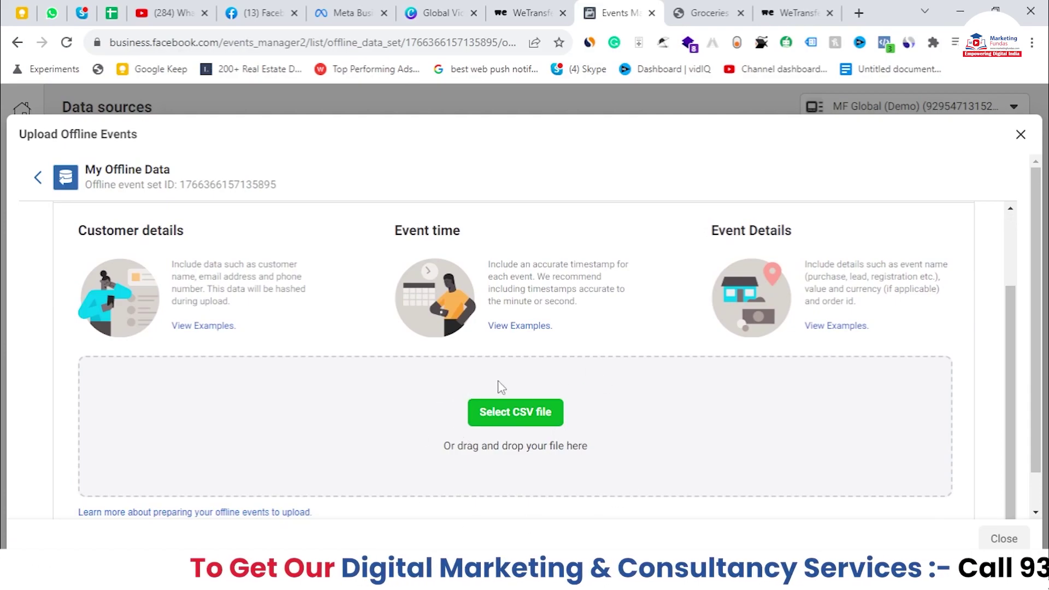
{"action": "scroll", "coordinate": [680, 263], "scroll_direction": "up", "scroll_amount": 2}
{"action": "scroll", "coordinate": [344, 405], "scroll_direction": "down", "scroll_amount": 2}
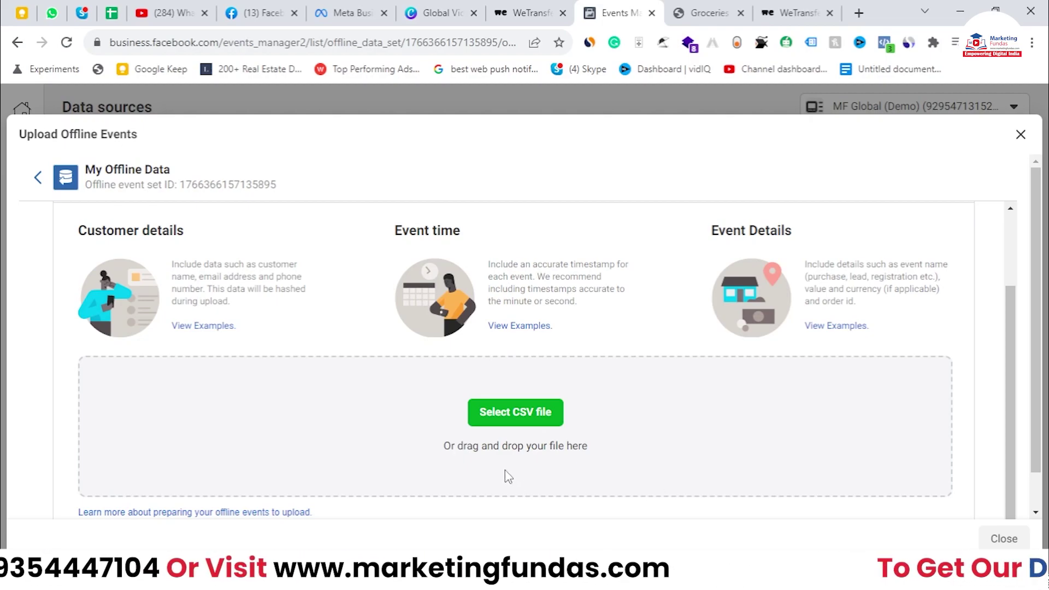
{"action": "scroll", "coordinate": [550, 456], "scroll_direction": "up", "scroll_amount": 2}
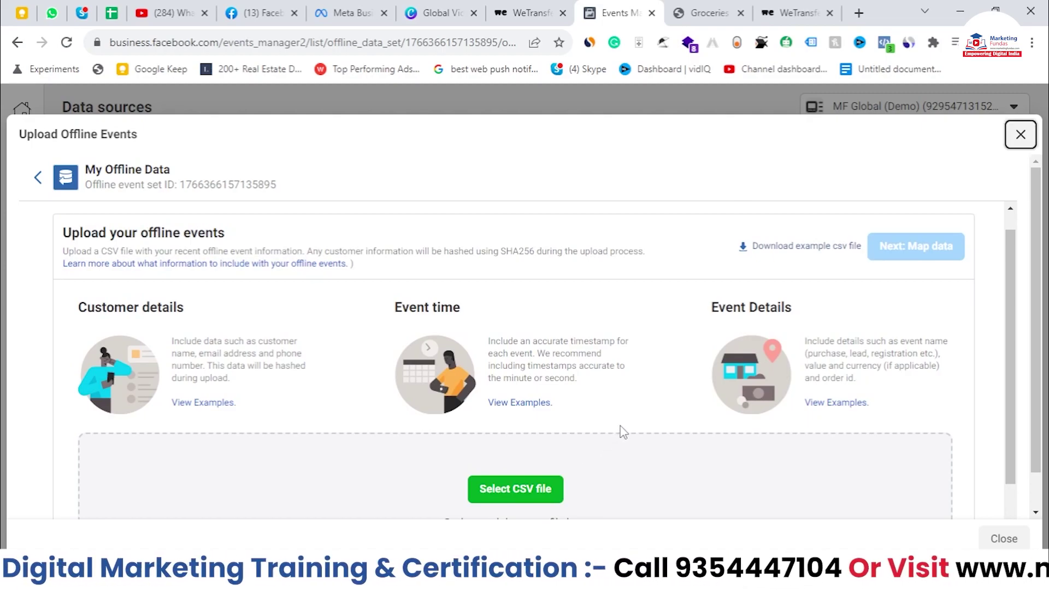
Download example_events_file.csv and open it from the browser's recent downloads.
{"action": "left_click", "coordinate": [759, 248]}
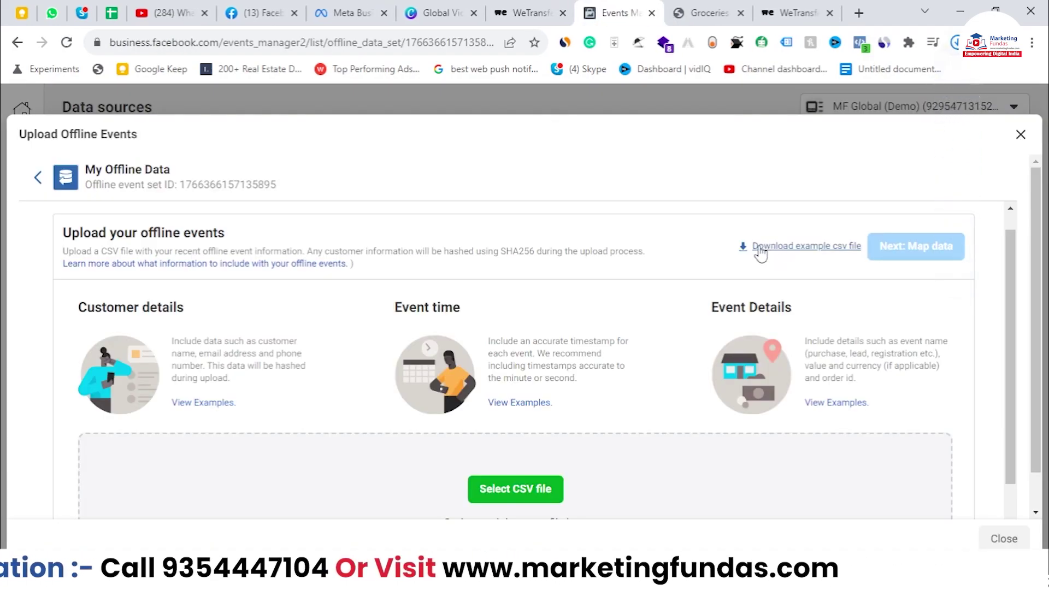
{"action": "left_click", "coordinate": [953, 43]}
{"action": "left_click", "coordinate": [954, 45]}
{"action": "left_click", "coordinate": [954, 45]}
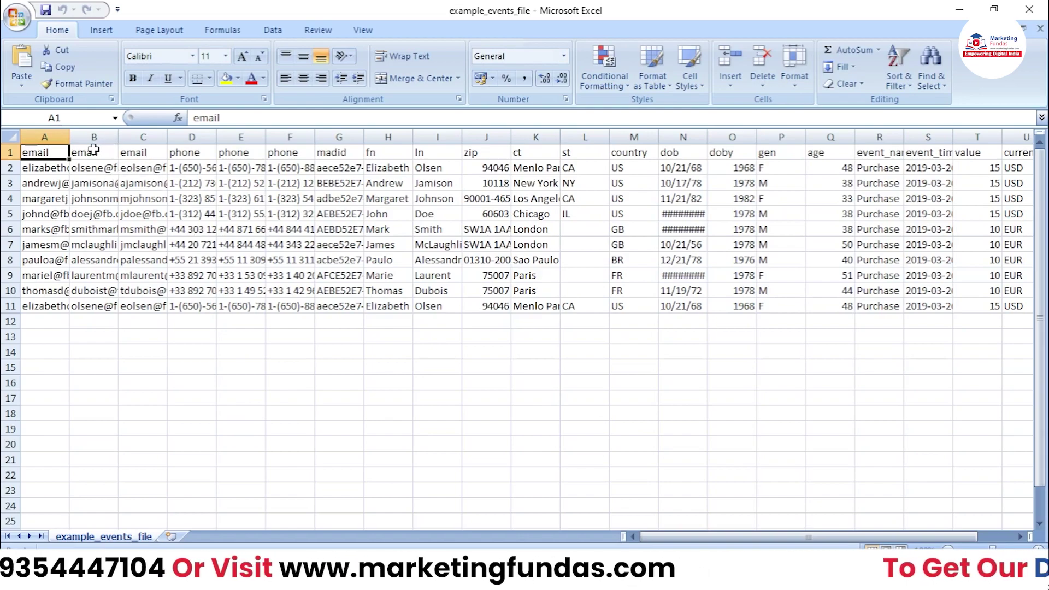
Widen column A to read the email addresses, then close Excel without saving.
{"action": "left_click_drag", "start_coordinate": [70, 136], "coordinate": [429, 137]}
{"action": "left_click", "coordinate": [1029, 10]}
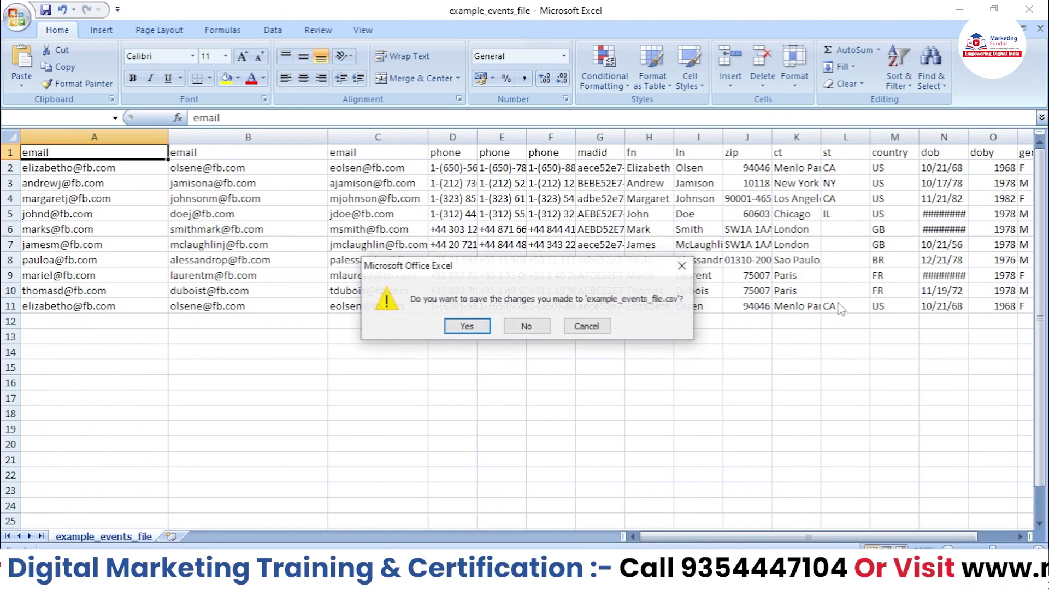
{"action": "left_click", "coordinate": [526, 326]}
{"action": "scroll", "coordinate": [565, 347], "scroll_direction": "down", "scroll_amount": 2}
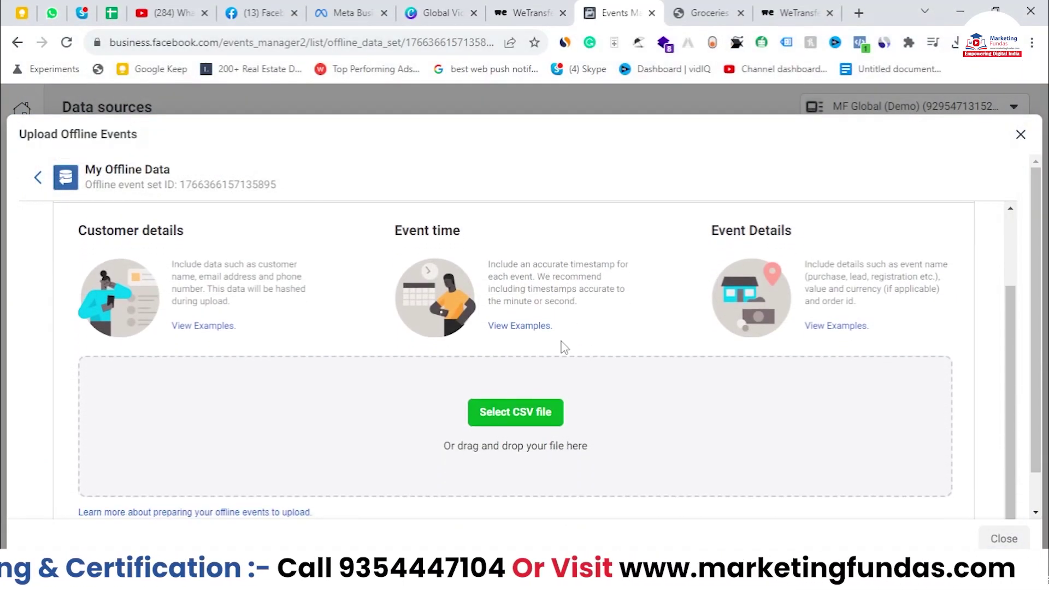
Attach example_events_file.csv from Downloads and continue to the data mapping step.
{"action": "left_click", "coordinate": [490, 423]}
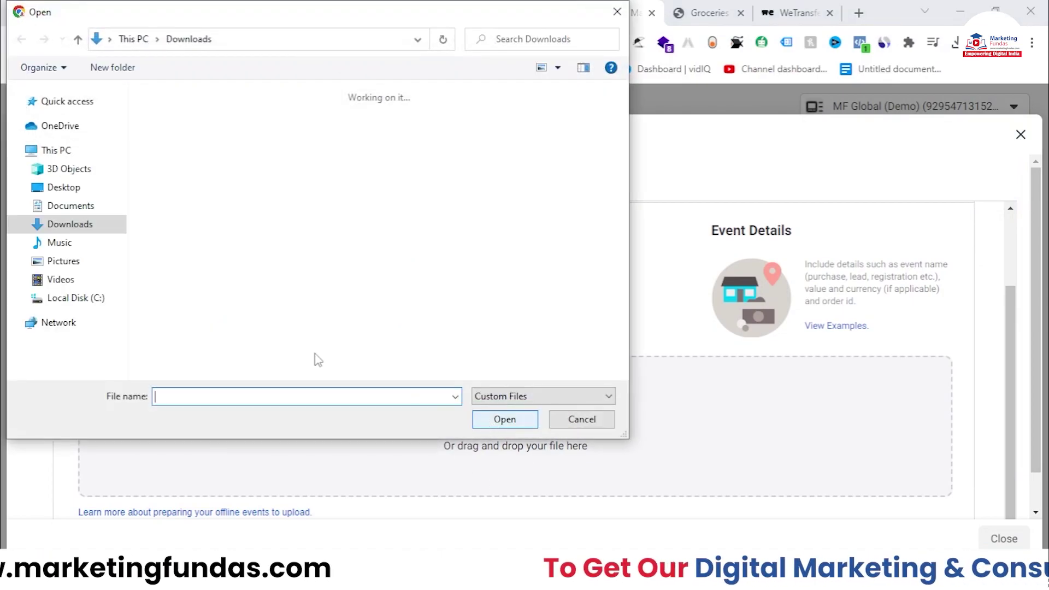
{"action": "left_click", "coordinate": [180, 156]}
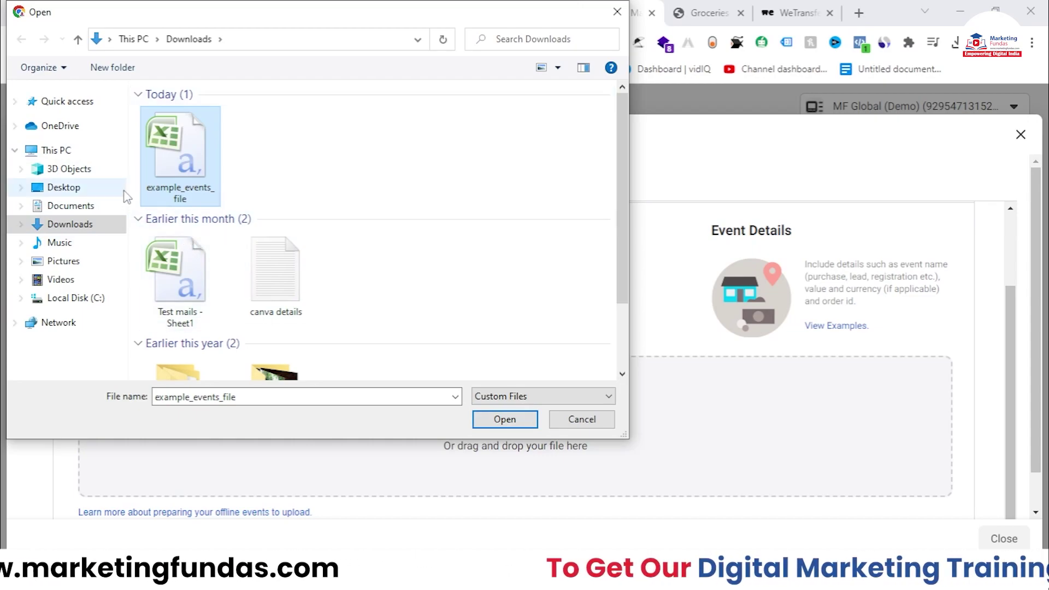
{"action": "left_click", "coordinate": [503, 419]}
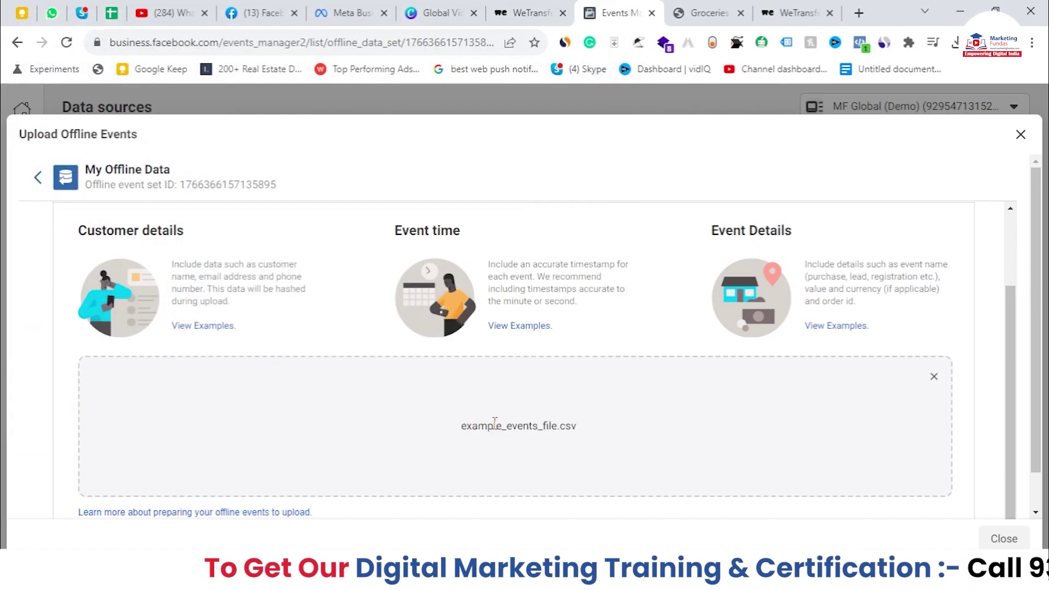
{"action": "scroll", "coordinate": [666, 509], "scroll_direction": "down", "scroll_amount": 1}
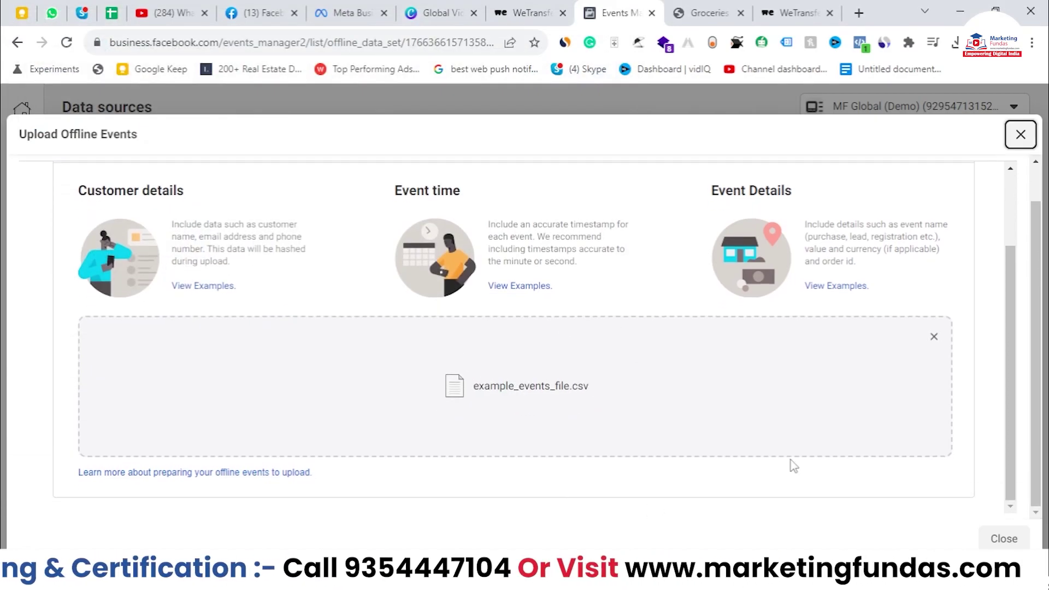
{"action": "scroll", "coordinate": [791, 460], "scroll_direction": "up", "scroll_amount": 3}
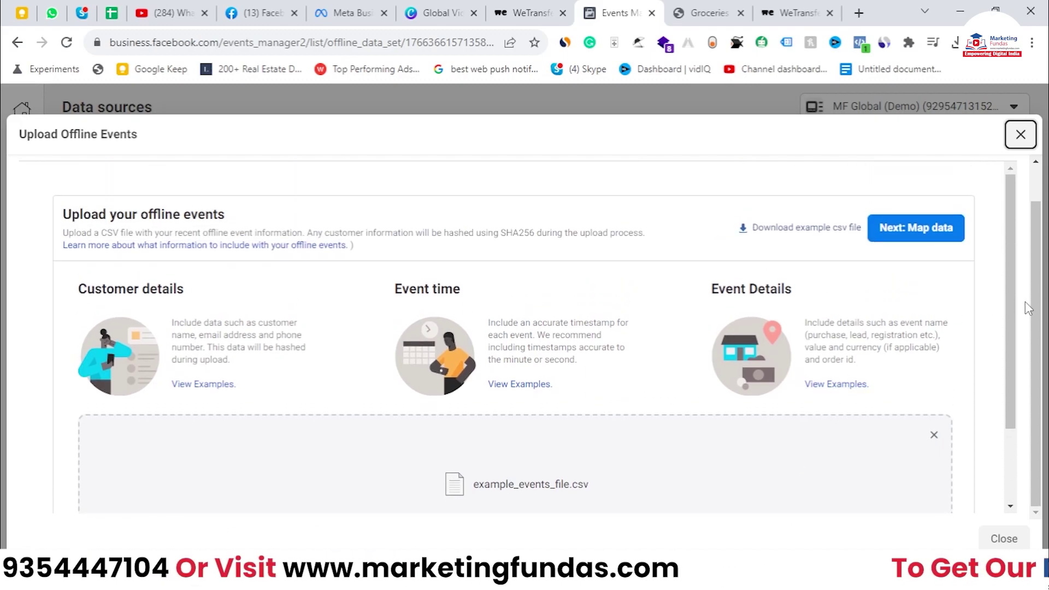
{"action": "left_click", "coordinate": [910, 240]}
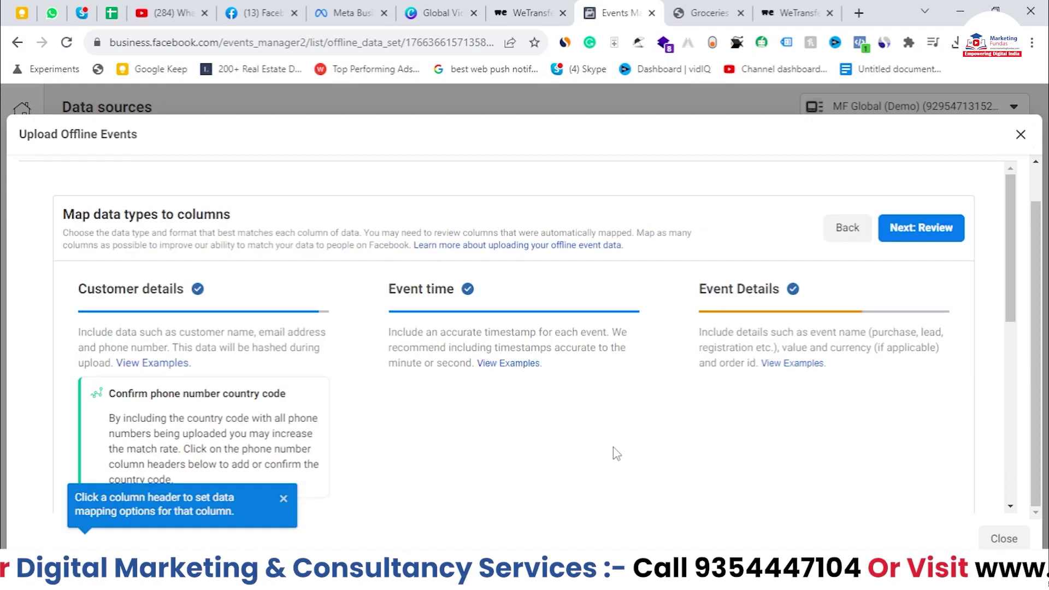
Review the auto-mapped column data types in the uploaded CSV.
{"action": "scroll", "coordinate": [663, 440], "scroll_direction": "down", "scroll_amount": 10}
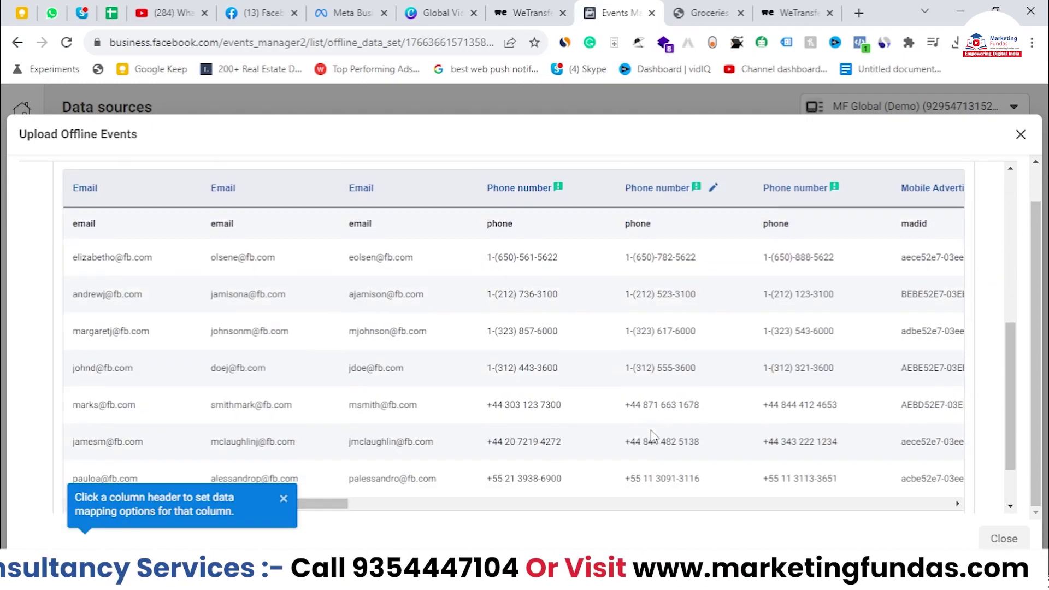
{"action": "scroll", "coordinate": [1005, 375], "scroll_direction": "up", "scroll_amount": 2}
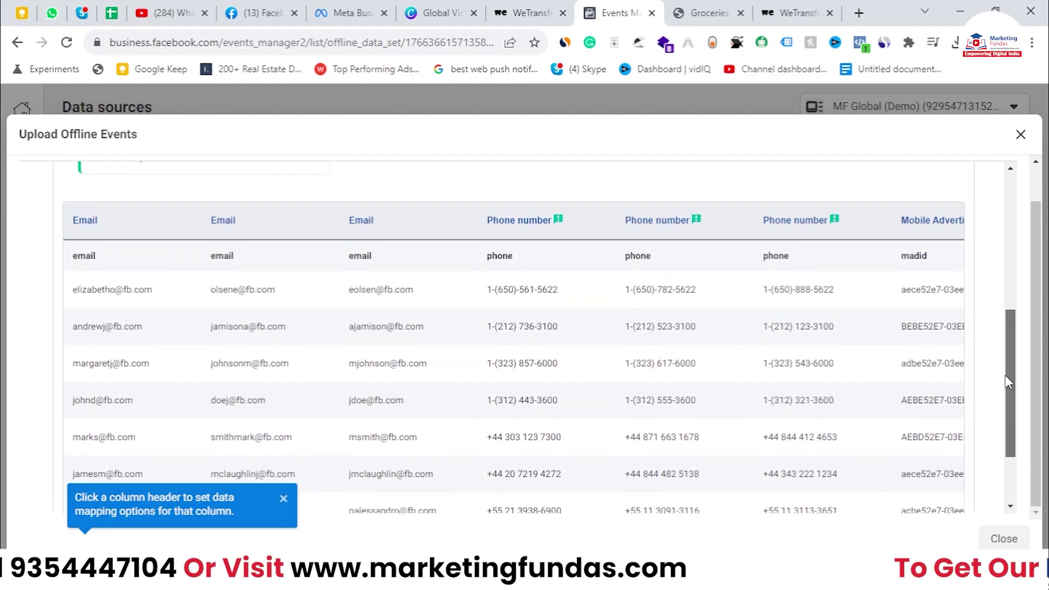
{"action": "scroll", "coordinate": [1004, 375], "scroll_direction": "down", "scroll_amount": 2}
{"action": "scroll", "coordinate": [220, 464], "scroll_direction": "right", "scroll_amount": 1}
{"action": "left_click_drag", "start_coordinate": [220, 464], "coordinate": [146, 472]}
{"action": "scroll", "coordinate": [351, 457], "scroll_direction": "right", "scroll_amount": 1}
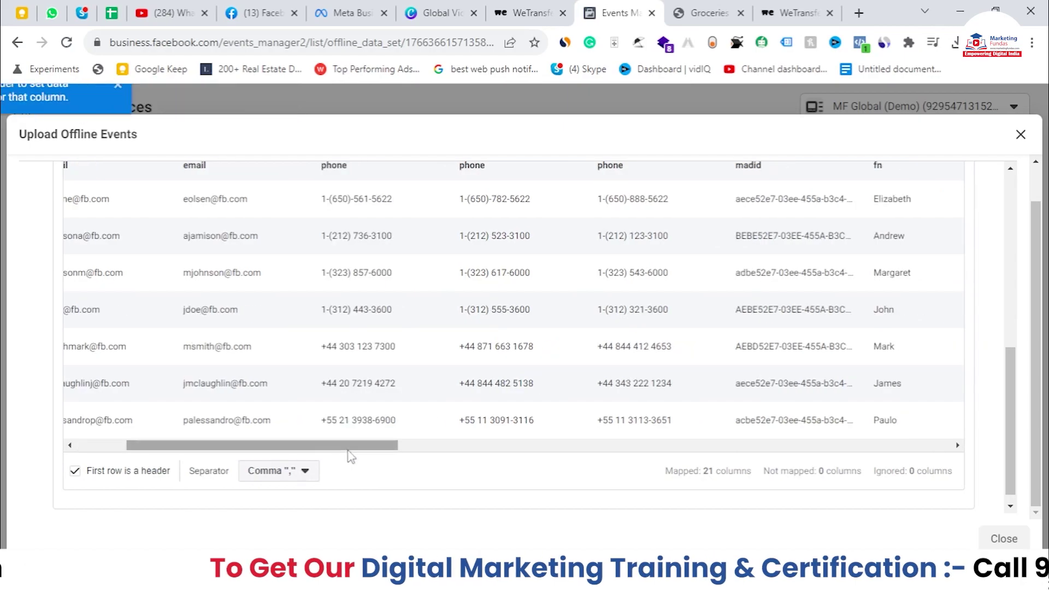
{"action": "scroll", "coordinate": [468, 409], "scroll_direction": "up", "scroll_amount": 2}
{"action": "scroll", "coordinate": [421, 441], "scroll_direction": "down", "scroll_amount": 2}
{"action": "scroll", "coordinate": [420, 442], "scroll_direction": "down", "scroll_amount": 1}
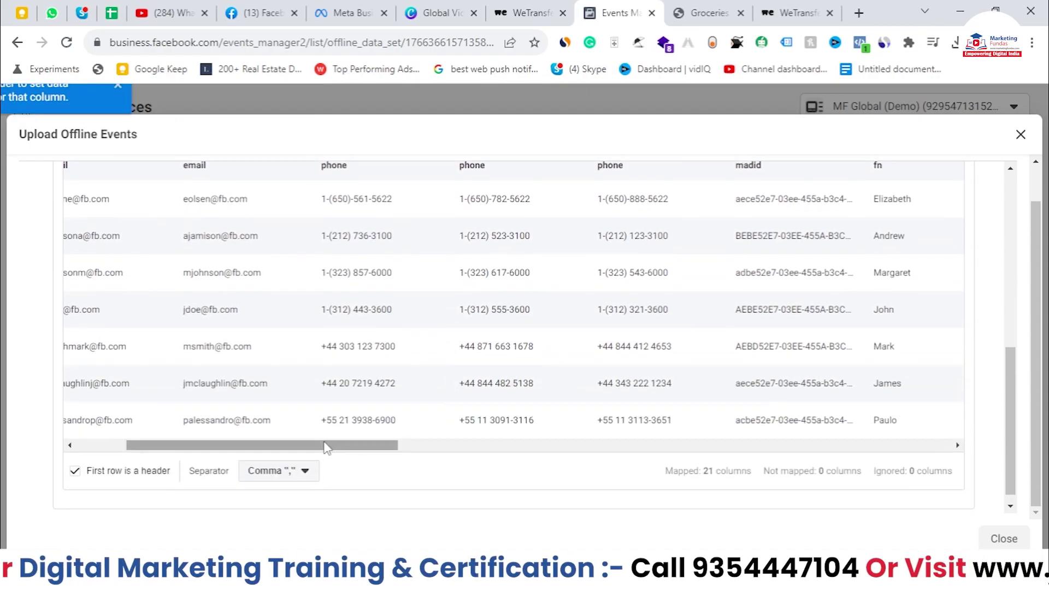
{"action": "scroll", "coordinate": [355, 443], "scroll_direction": "left", "scroll_amount": 3}
{"action": "scroll", "coordinate": [358, 375], "scroll_direction": "up", "scroll_amount": 5}
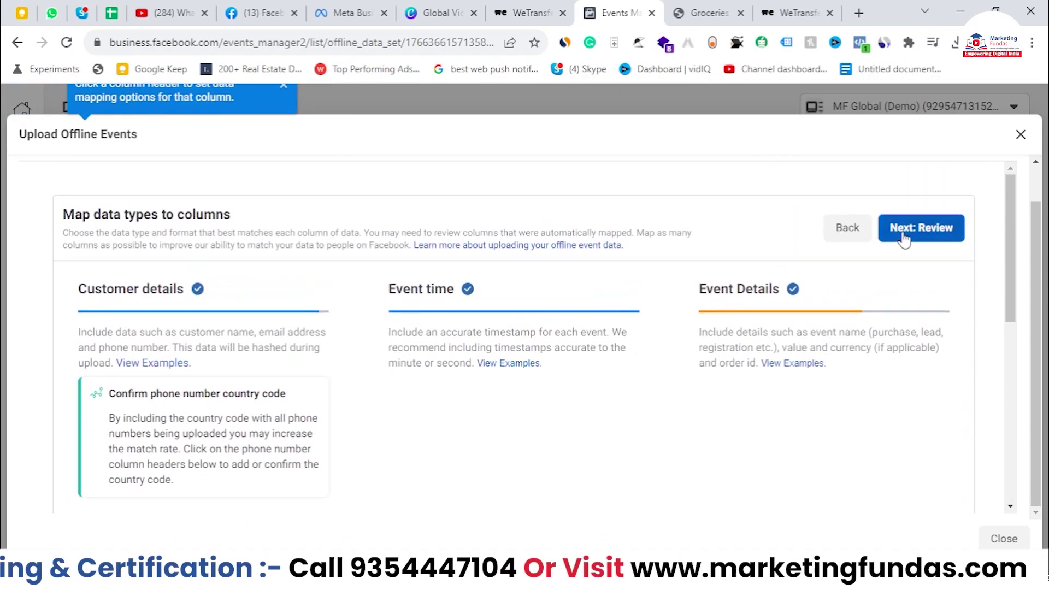
Review and start the upload, then close it to see results (10 rows skipped).
{"action": "left_click", "coordinate": [905, 236]}
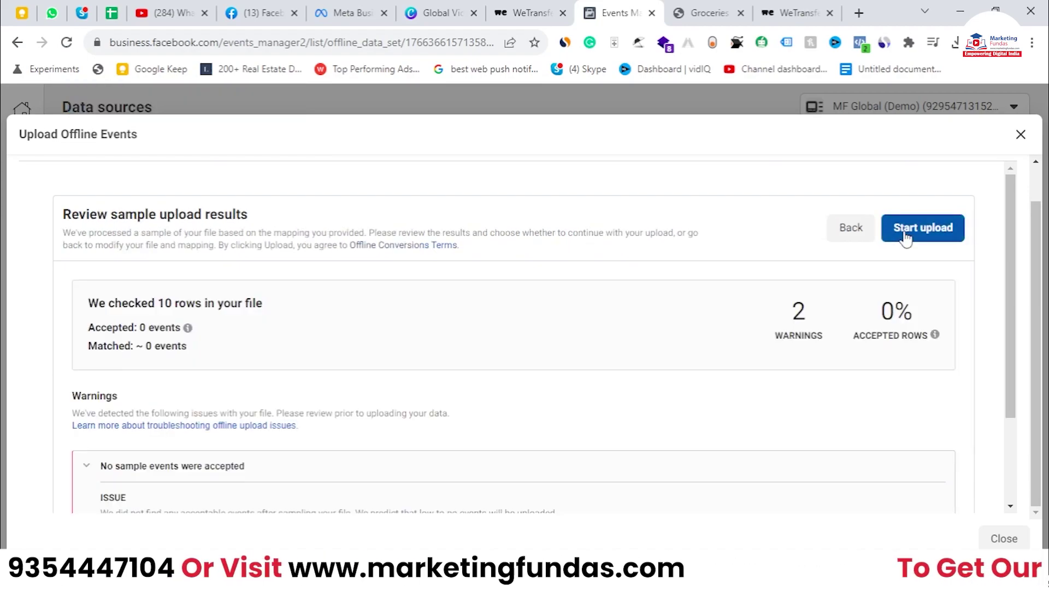
{"action": "left_click", "coordinate": [905, 236]}
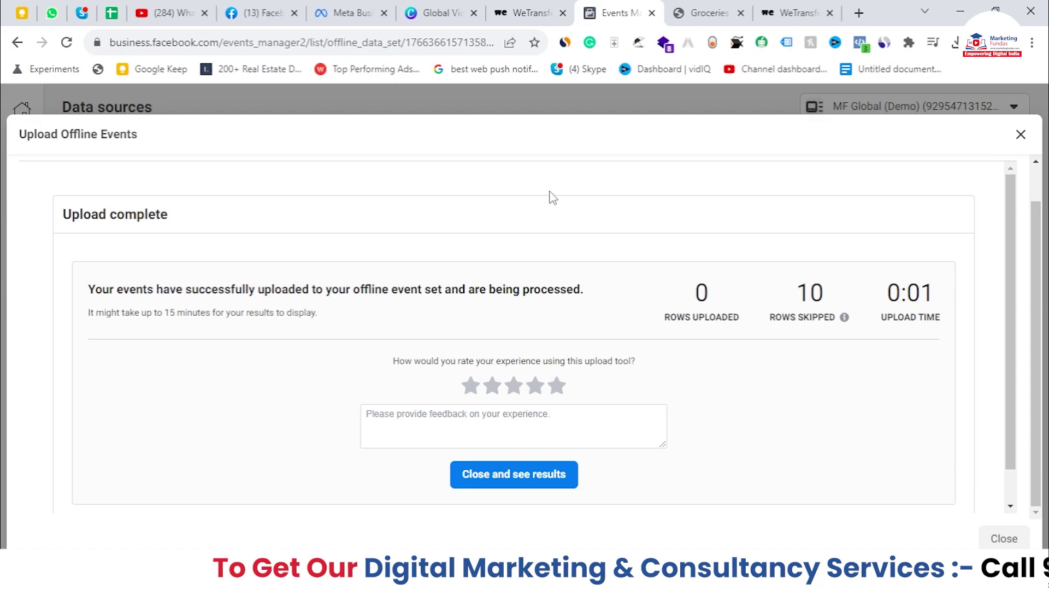
{"action": "left_click", "coordinate": [1003, 538]}
{"action": "scroll", "coordinate": [605, 381], "scroll_direction": "up", "scroll_amount": 1}
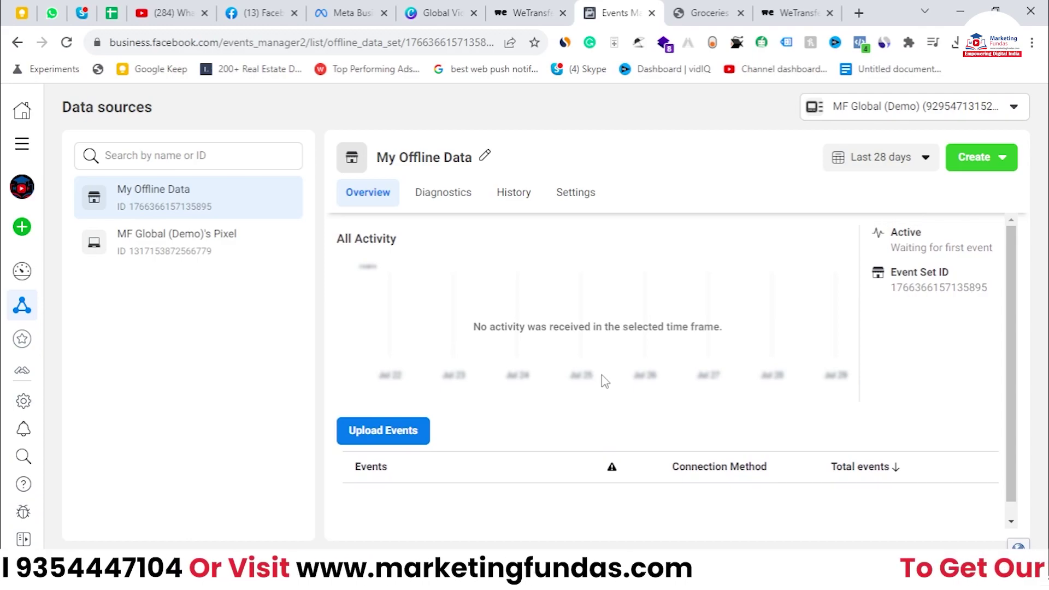
Open the sidebar's All tools list of business tools.
{"action": "key", "text": "Return"}
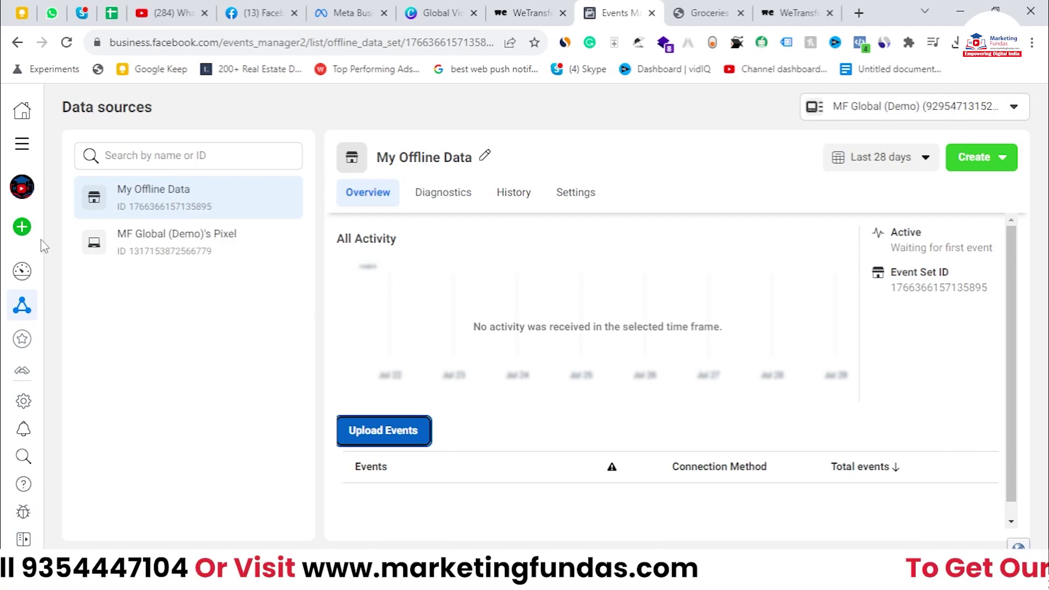
{"action": "left_click", "coordinate": [22, 143]}
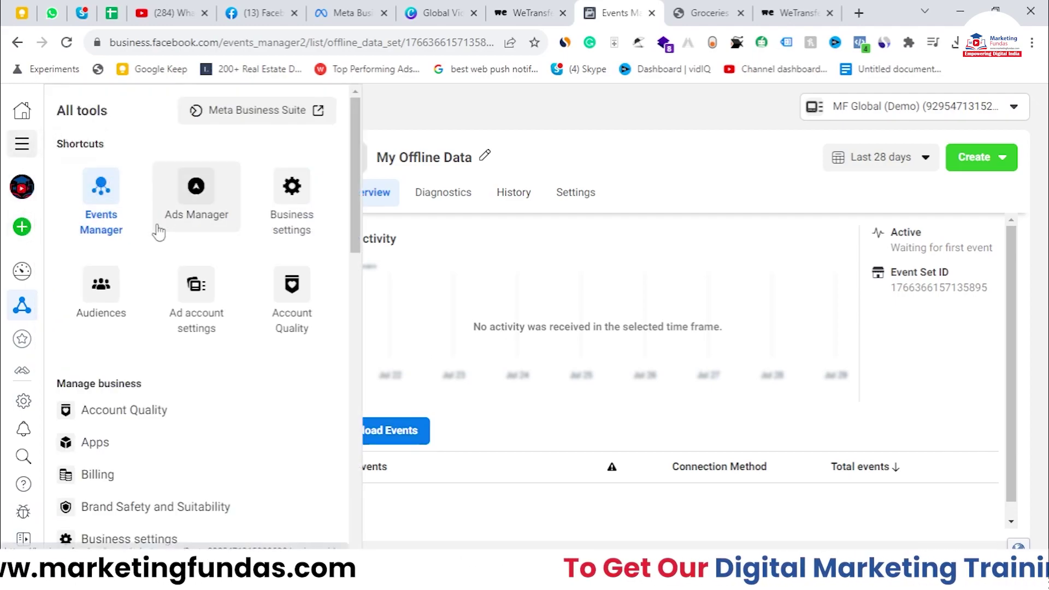
In Ads Manager, open New Awareness Campaign's ad and find My Offline Data under Offline events.
{"action": "left_click", "coordinate": [198, 216]}
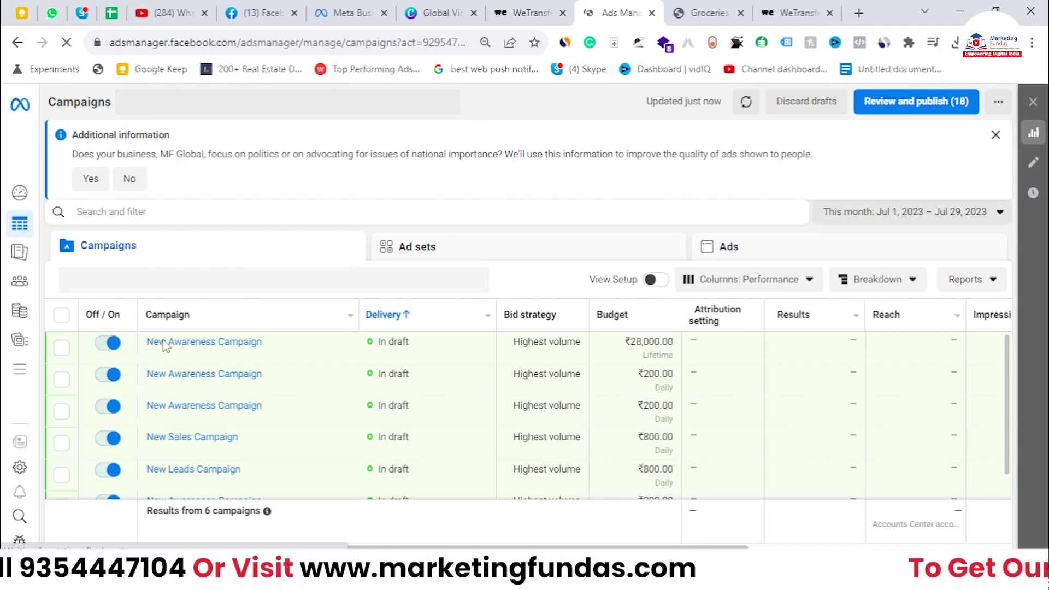
{"action": "left_click", "coordinate": [171, 343]}
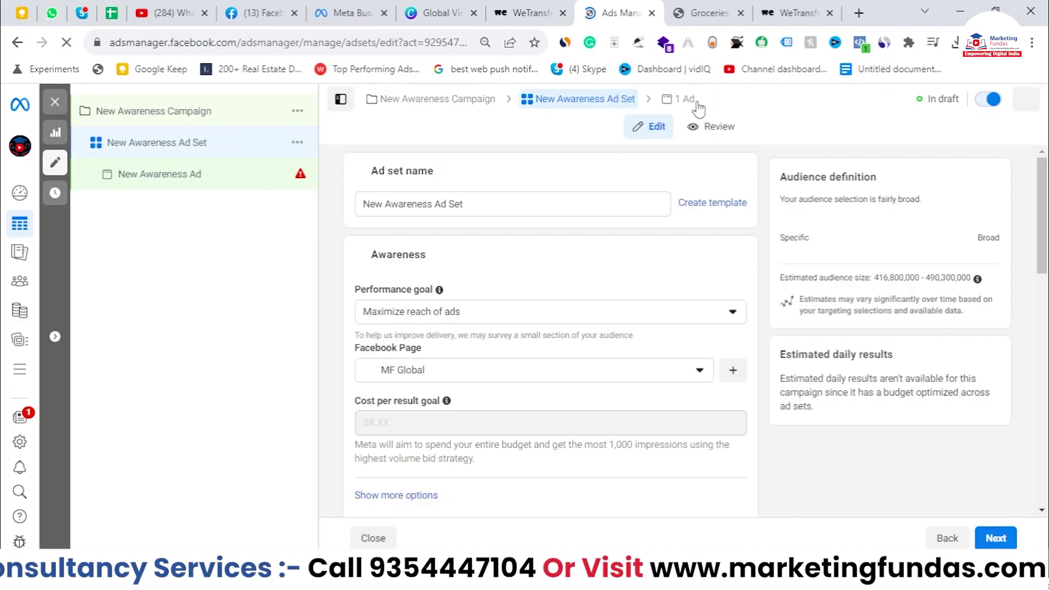
{"action": "left_click", "coordinate": [689, 99]}
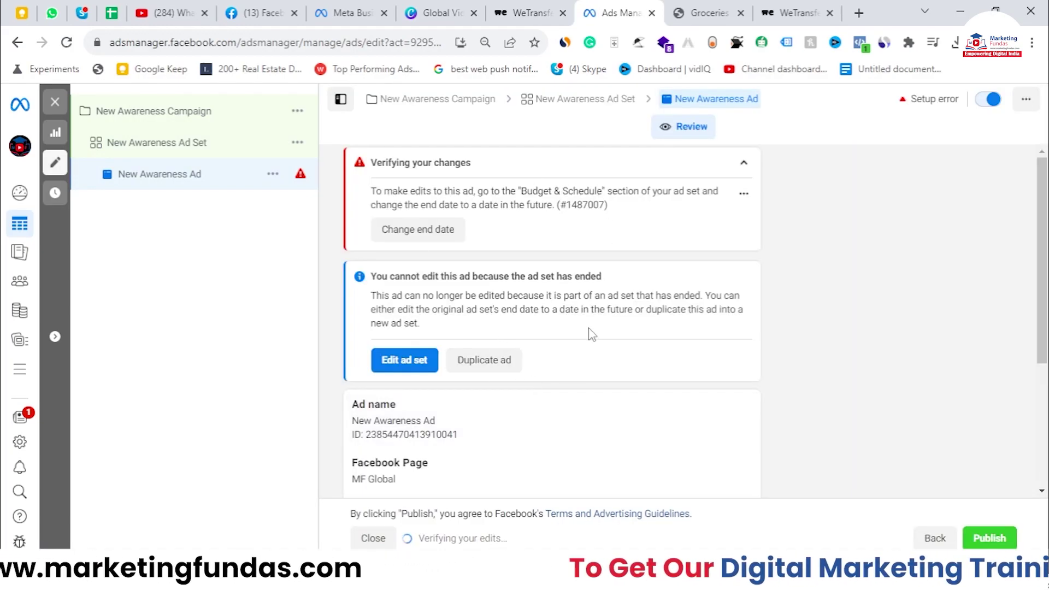
{"action": "scroll", "coordinate": [590, 335], "scroll_direction": "down", "scroll_amount": 4}
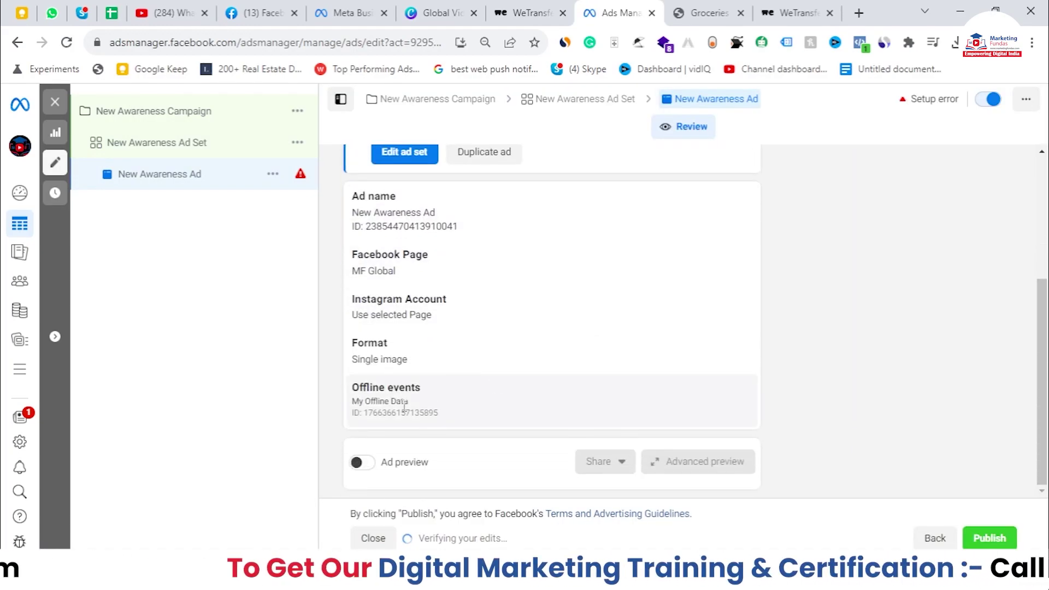
{"action": "mouse_move", "coordinate": [357, 386]}
{"action": "left_mouse_down"}
{"action": "mouse_move", "coordinate": [418, 397]}
{"action": "mouse_move", "coordinate": [359, 403]}
{"action": "left_mouse_up"}
{"action": "left_click", "coordinate": [435, 399]}
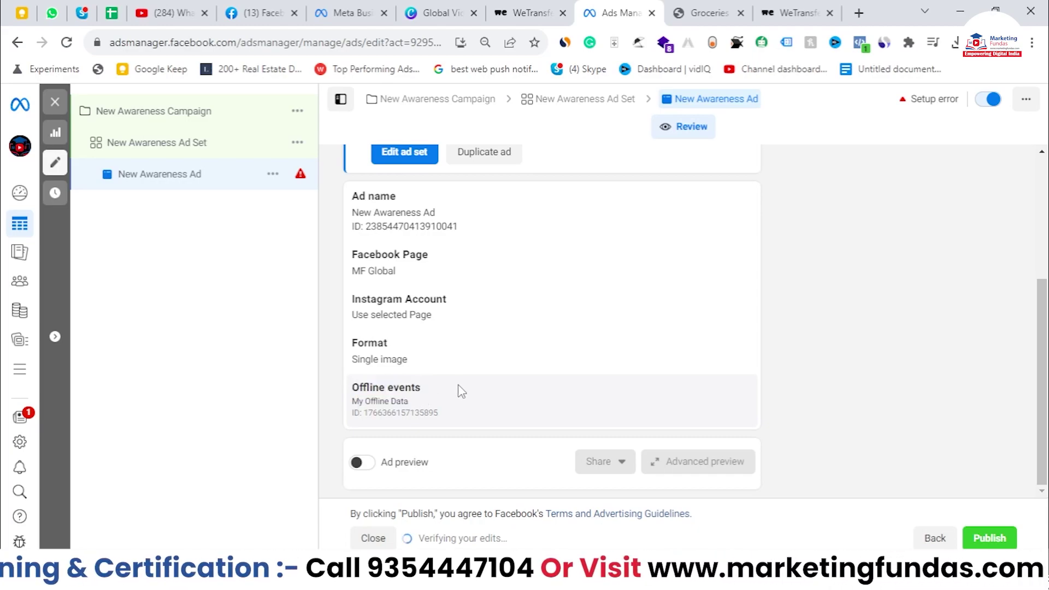